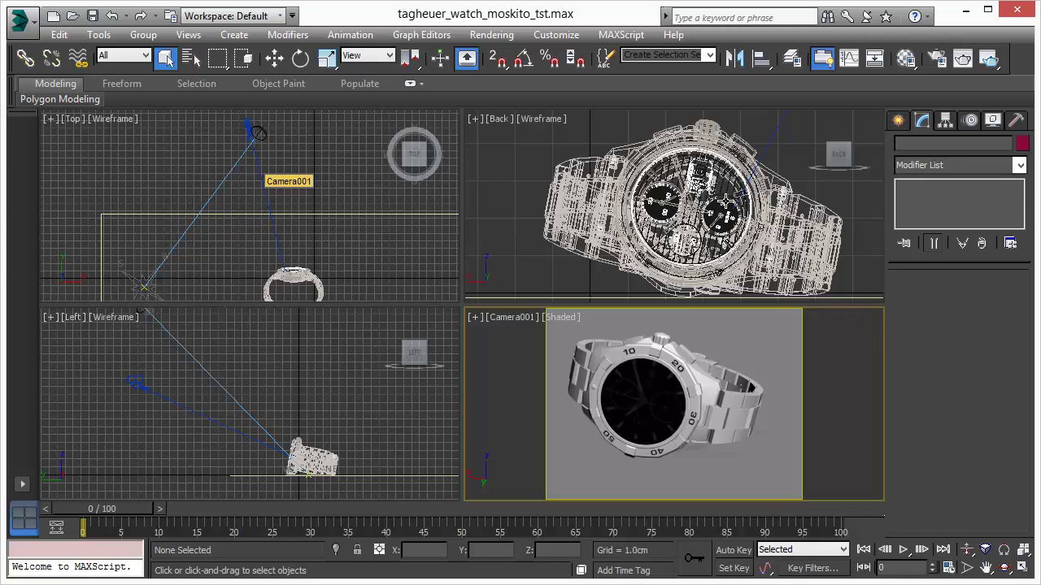
middle_click_drag(725, 201, 700, 213)
left_click(966, 550)
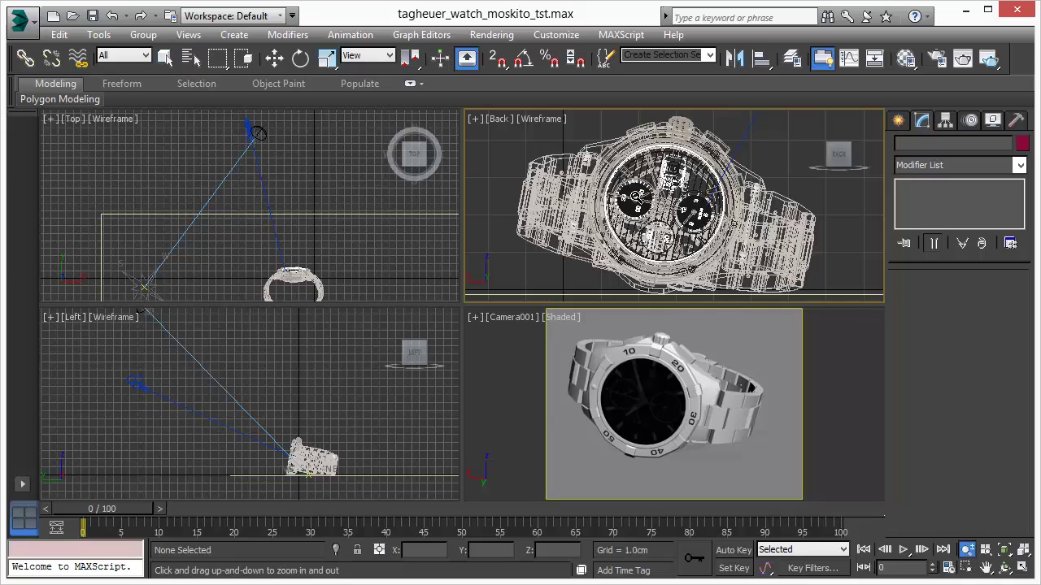
mouse_move(648, 195)
left_mouse_down()
mouse_move(647, 152)
mouse_move(637, 194)
left_mouse_up()
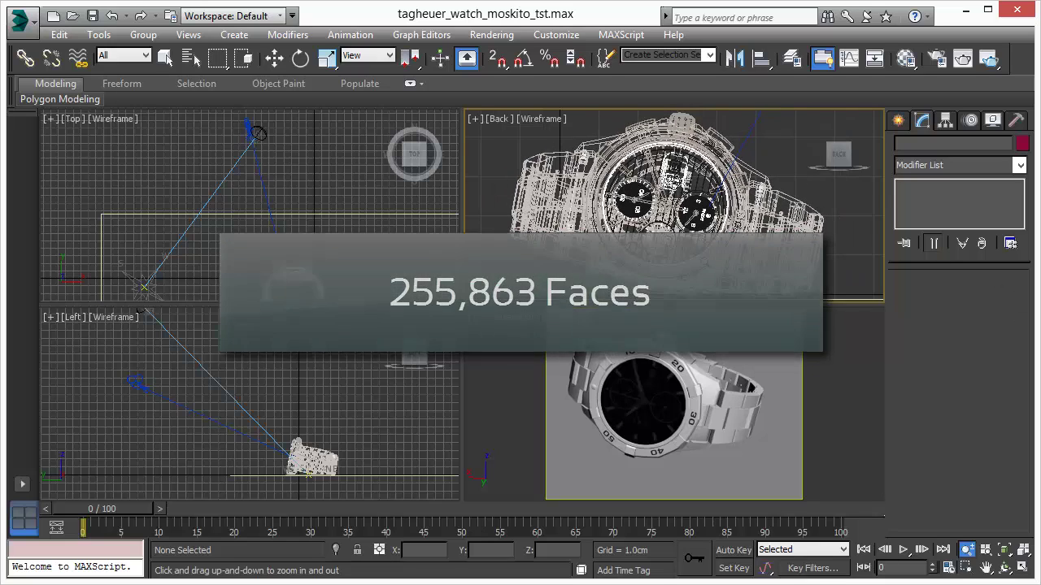
mouse_move(711, 251)
middle_mouse_down()
mouse_move(695, 211)
mouse_move(713, 246)
middle_mouse_up()
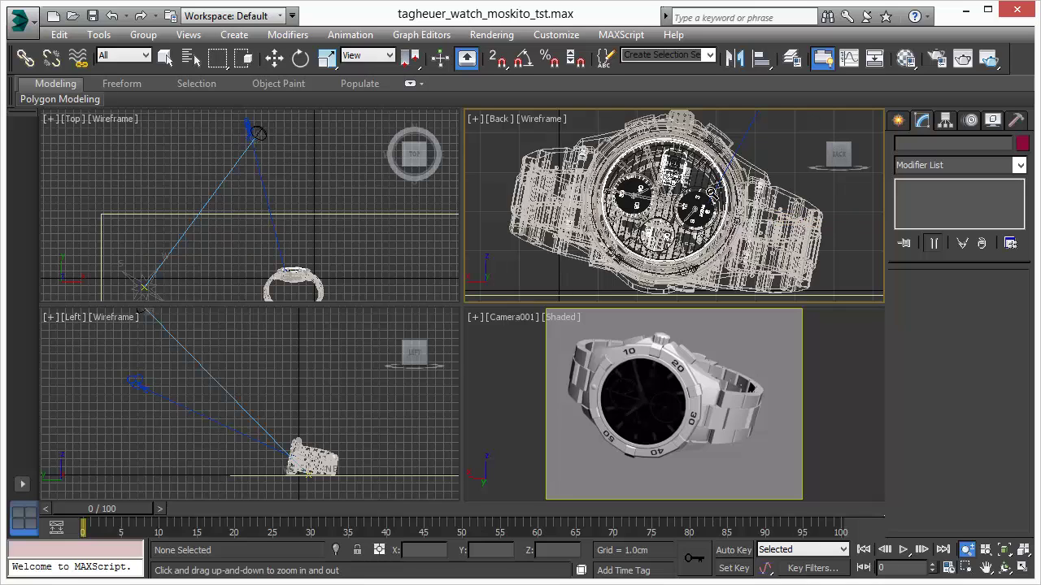
left_click_drag(712, 193, 705, 200)
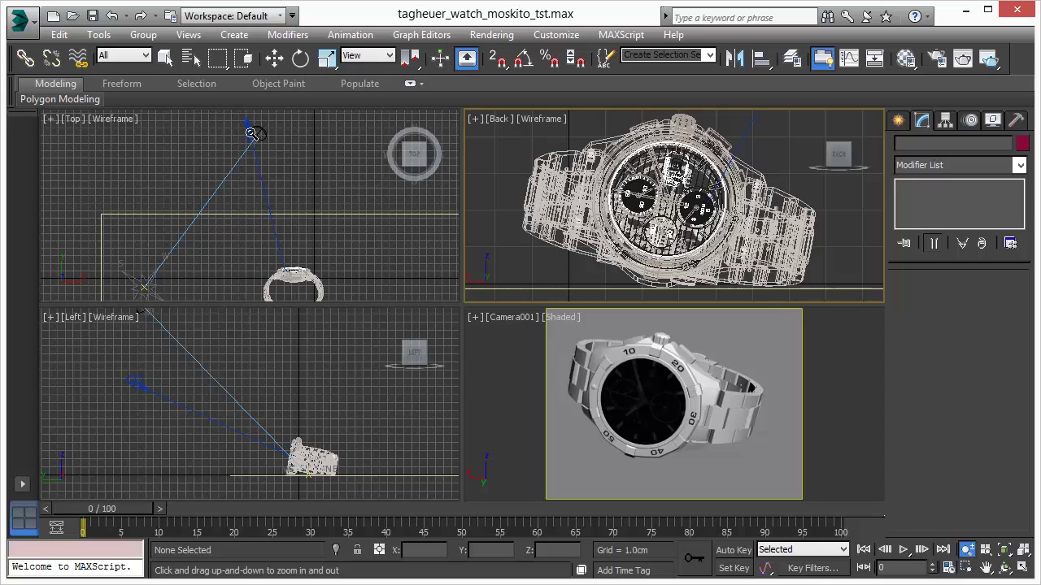
Step: Select Camera001 and start an ActiveShade render of the Camera001 view
right_click(231, 167)
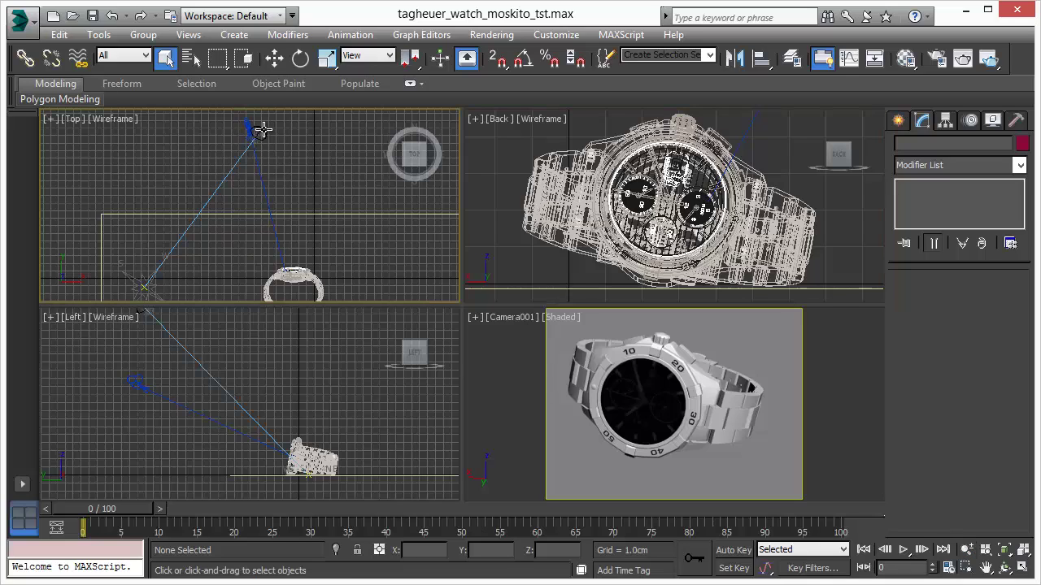
left_click(258, 130)
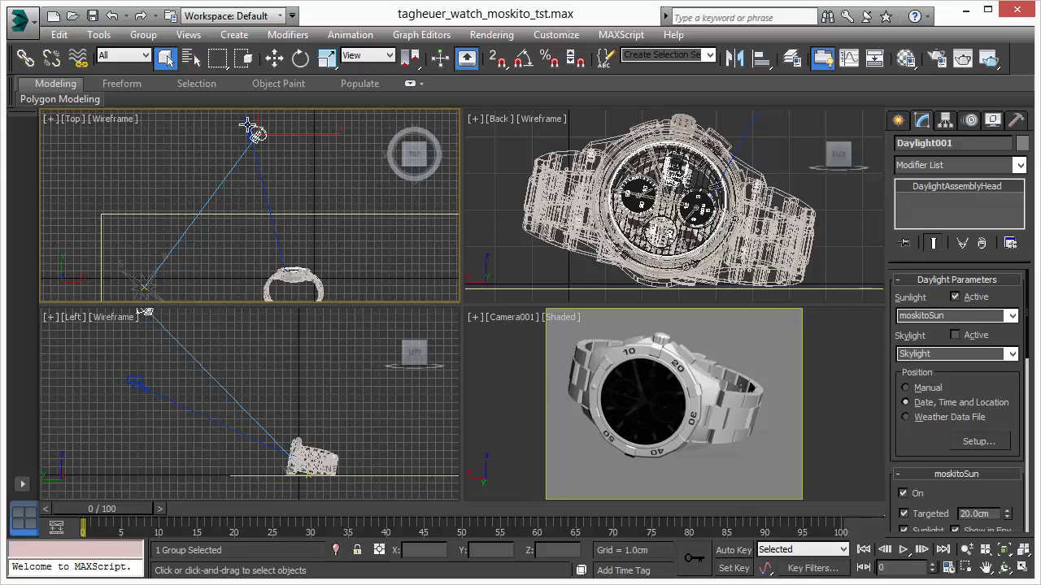
left_click(250, 128)
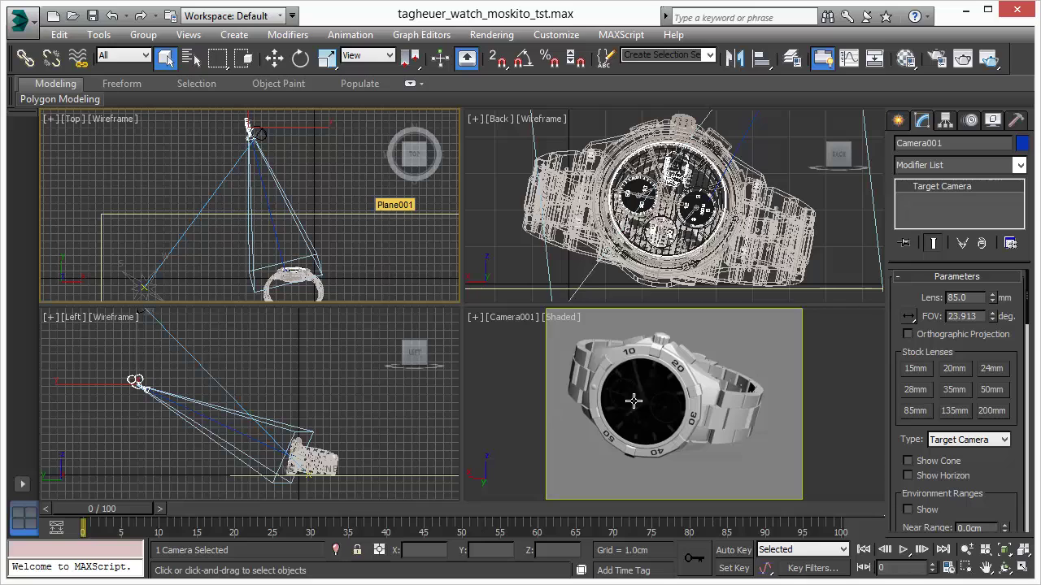
right_click(842, 349)
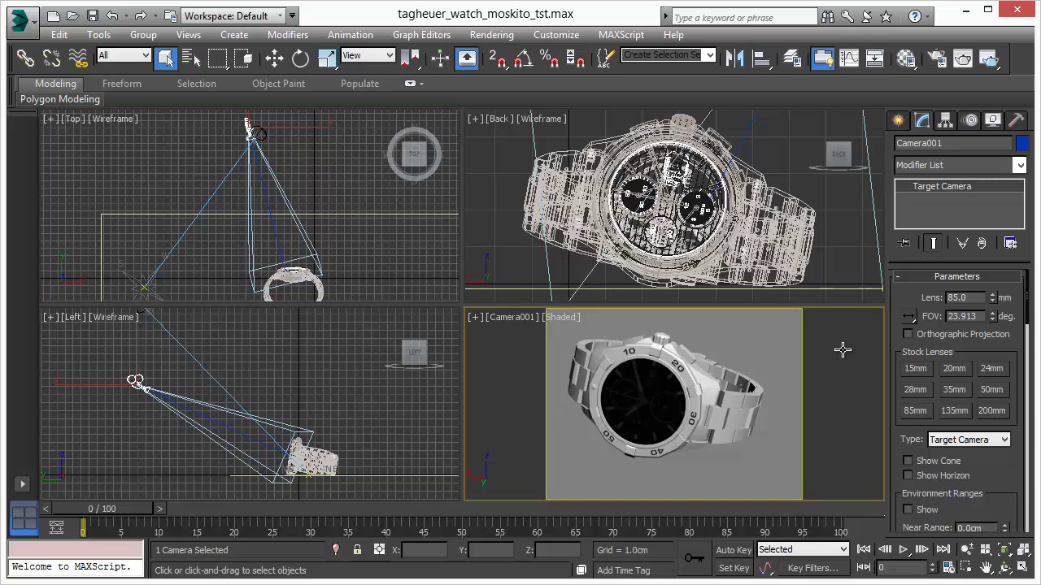
left_click(991, 60)
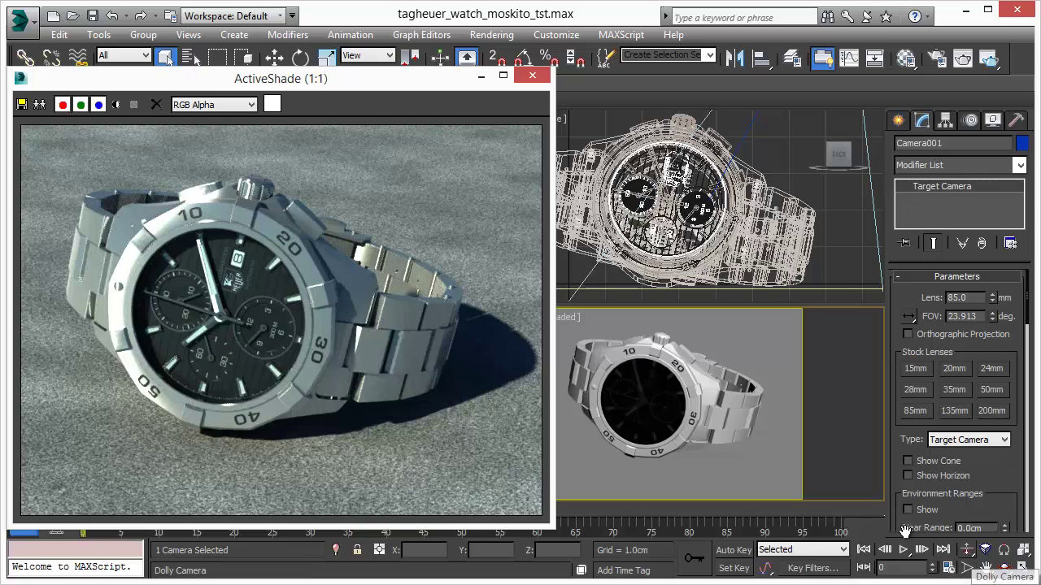
Step: Dolly Camera001 in close to the watch dial and back out to the full watch while ActiveShade updates
left_click(967, 550)
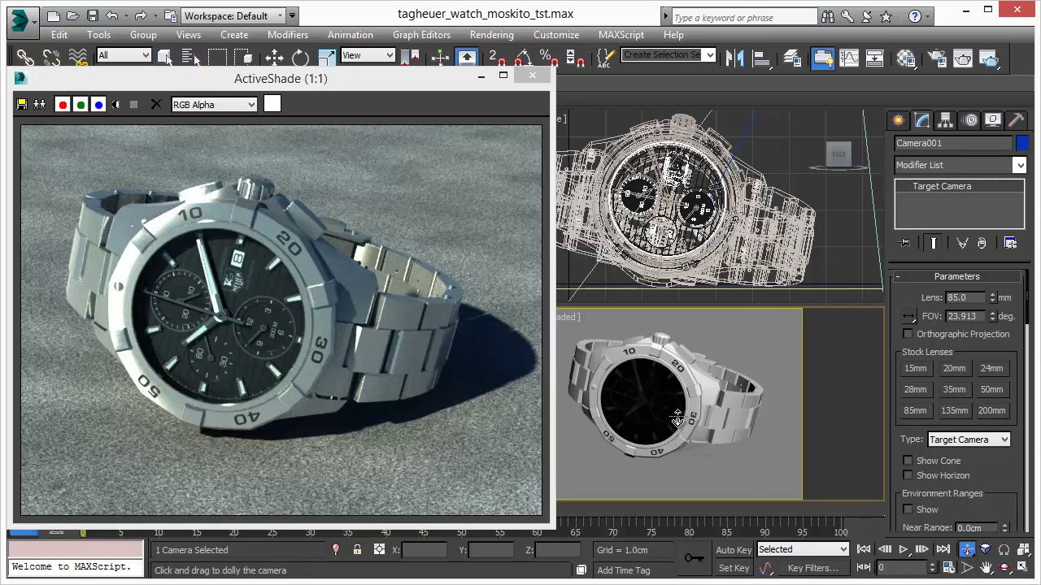
left_click_drag(677, 419, 674, 376)
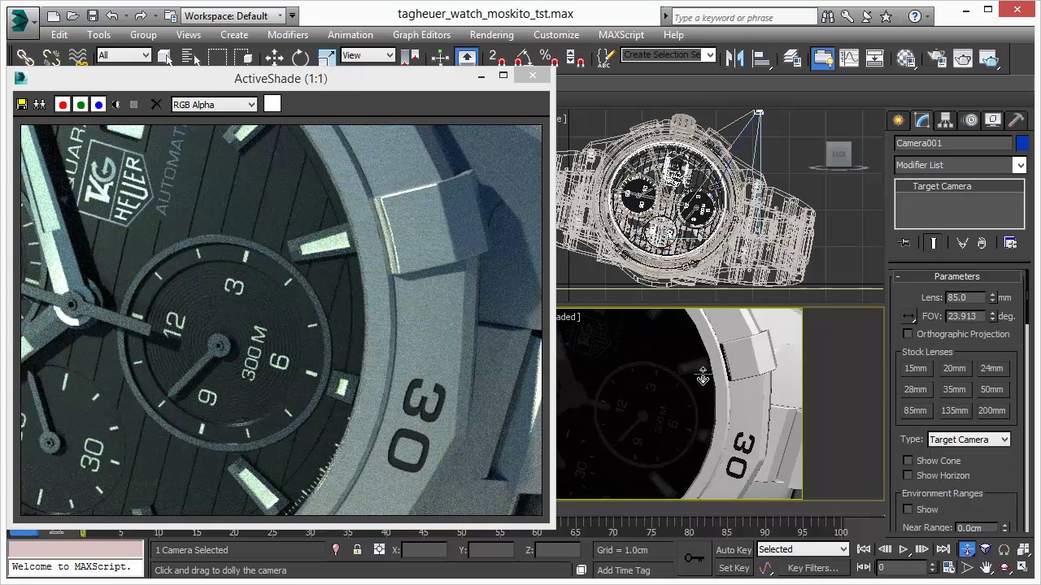
left_click_drag(696, 413, 681, 495)
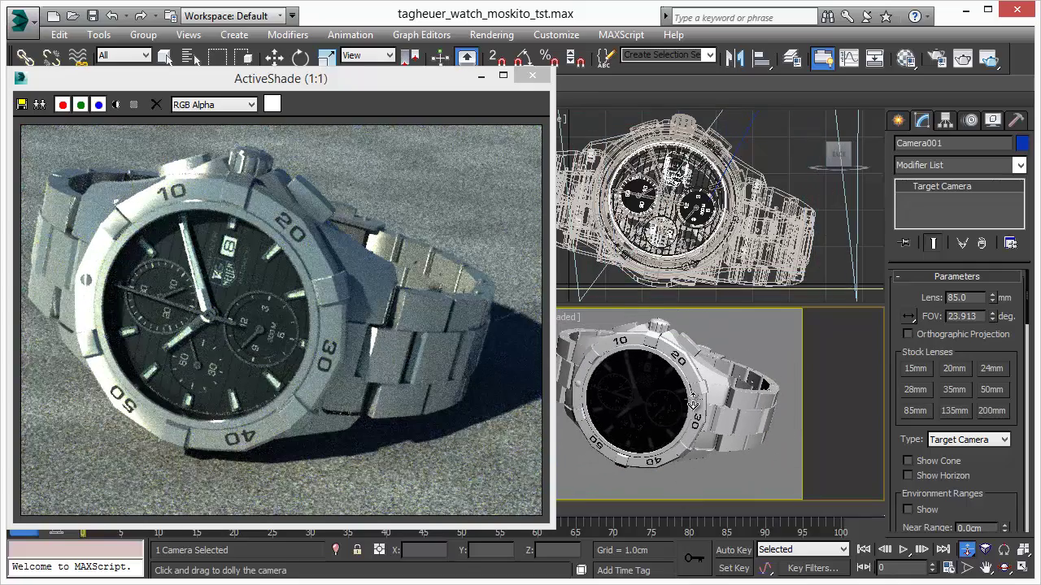
left_click_drag(690, 413, 693, 409)
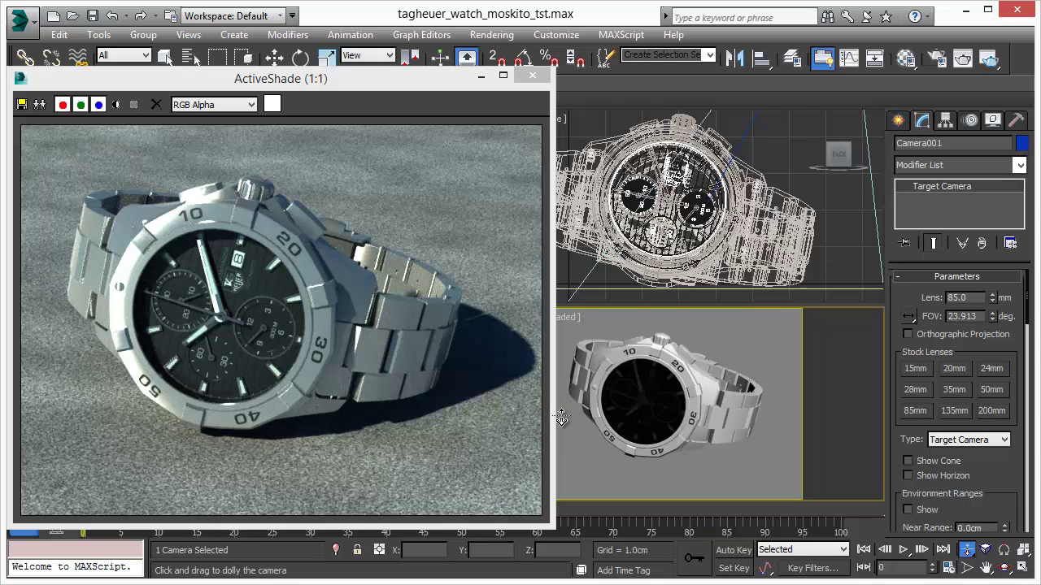
Step: Check the Aperture Width setting under Output Size in the render setup, then close the setup
scroll(973, 301, "up", 1)
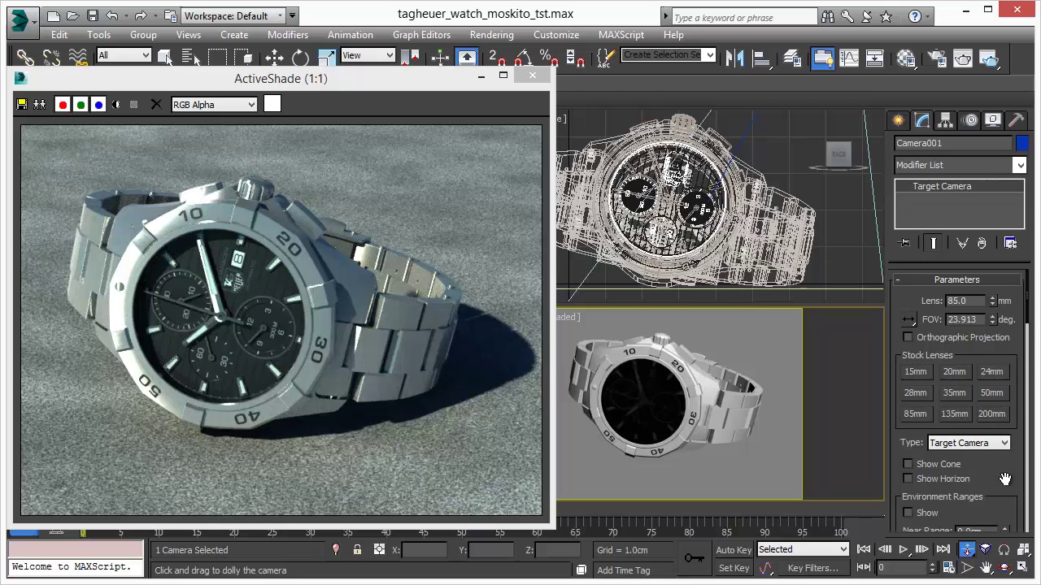
left_click_drag(1006, 479, 1006, 486)
left_click(937, 59)
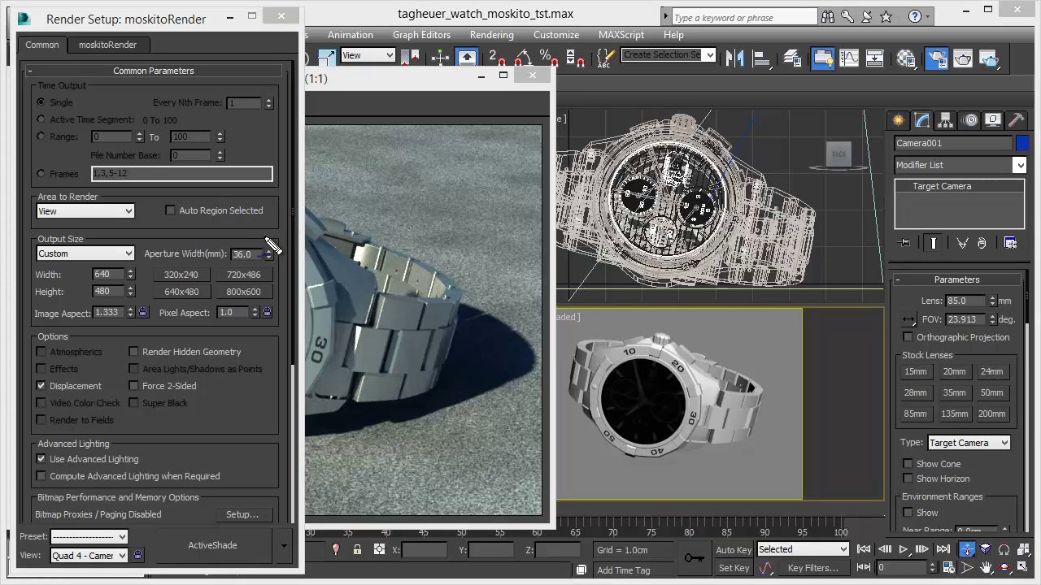
mouse_move(264, 237)
left_mouse_down()
mouse_move(160, 233)
mouse_move(221, 291)
mouse_move(273, 244)
mouse_move(257, 235)
left_mouse_up()
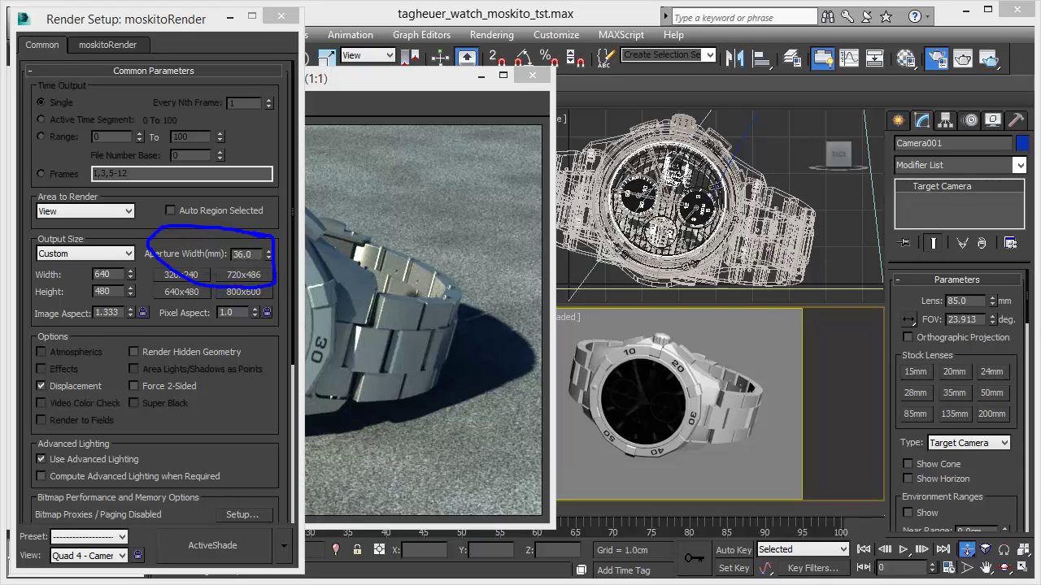
key("Escape")
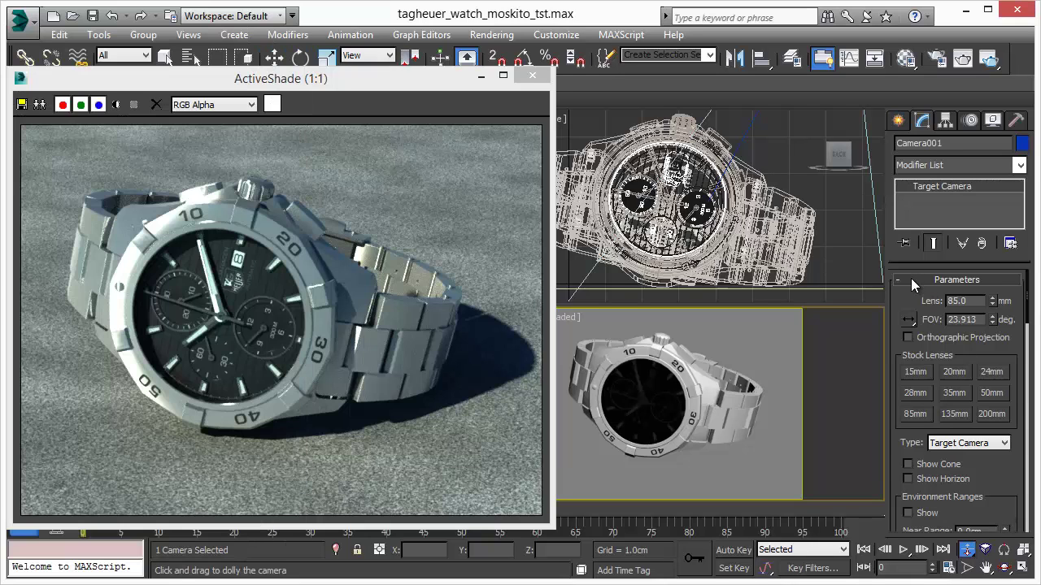
Step: Try shutter speeds of 1/500 and 1/225 in Camera001's fR Physical Camera exposure, then restore 1/125
left_click(910, 279)
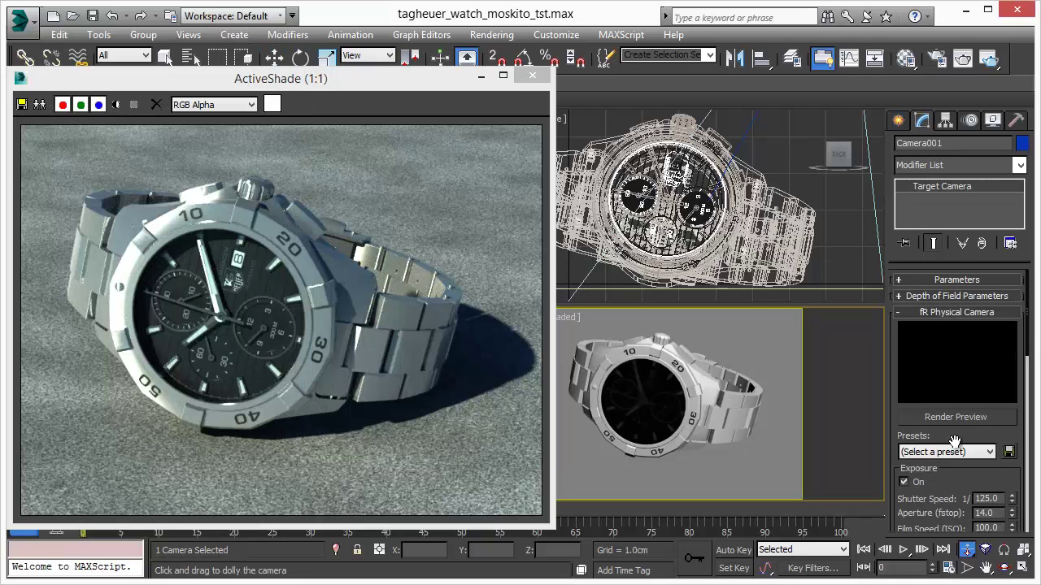
left_click_drag(943, 439, 943, 287)
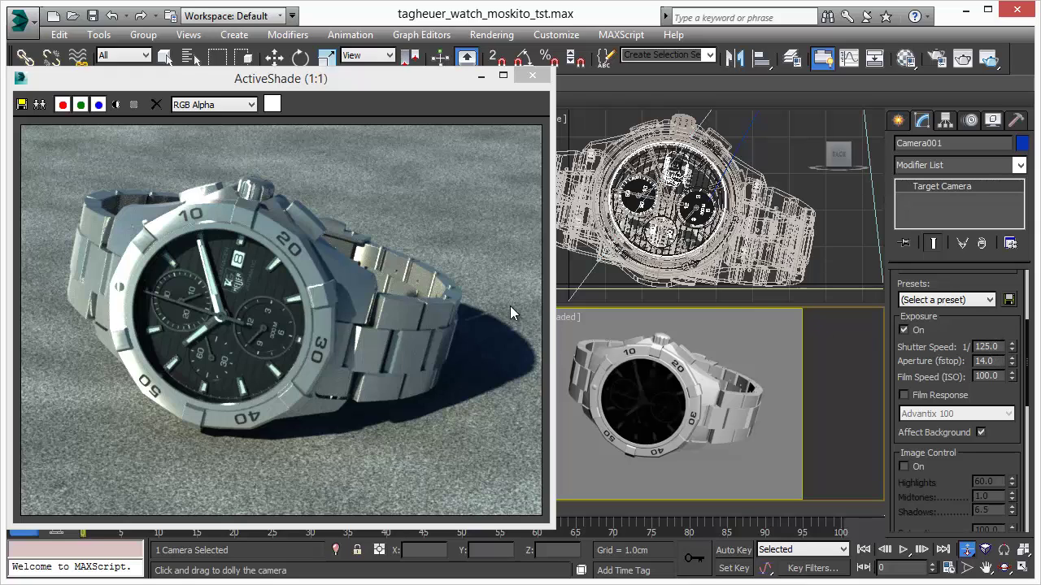
double_click(995, 347)
type("500")
key("Return")
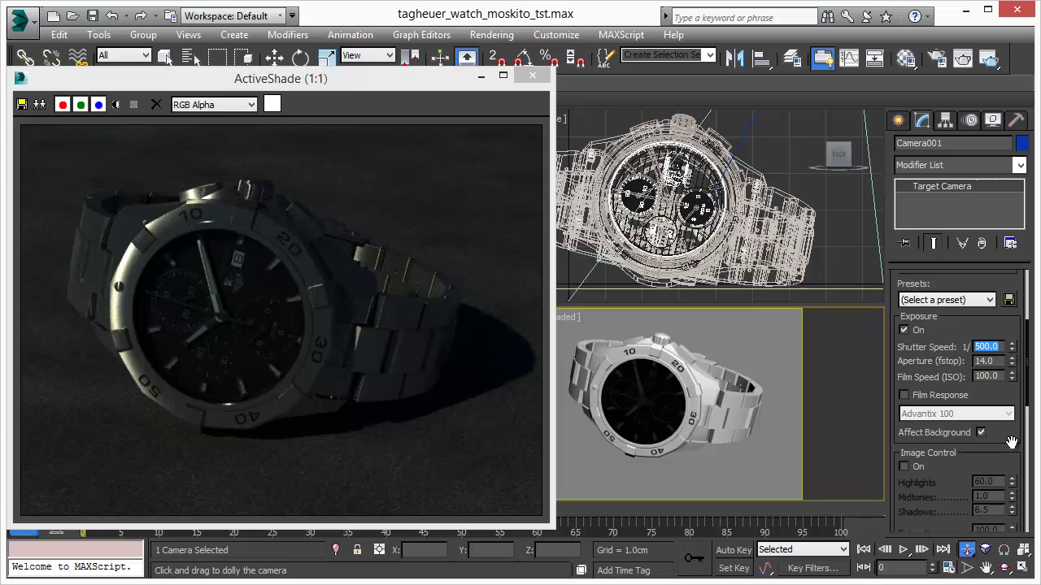
type("225")
key("Return")
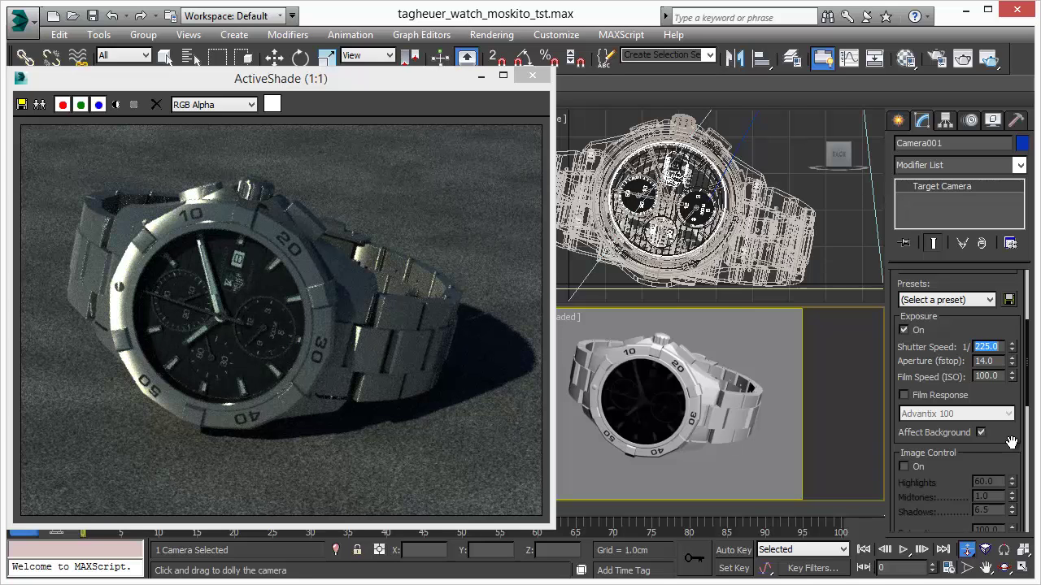
type("125")
key("Return")
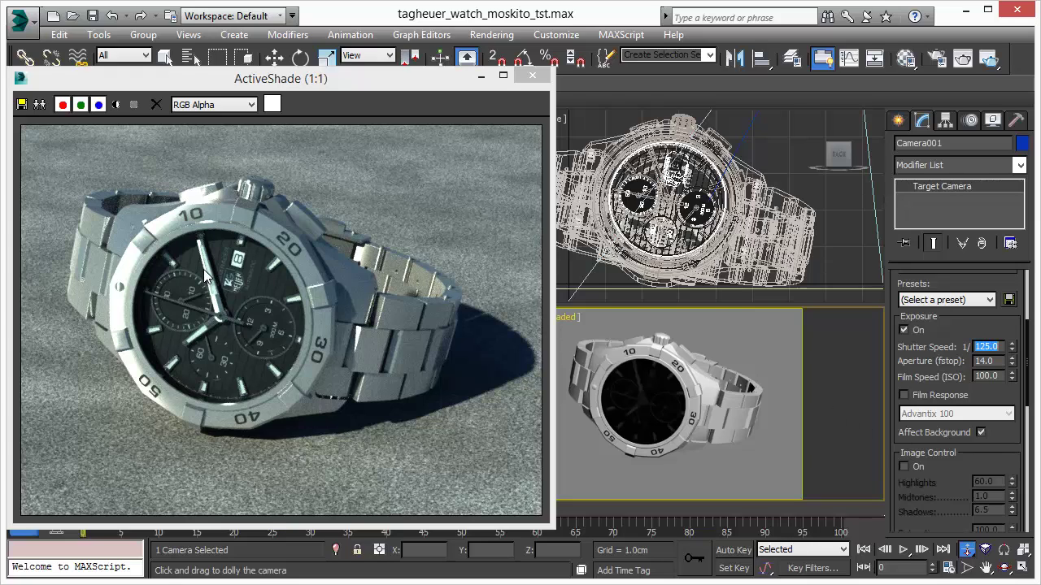
Step: Turn on Depth of Field in the DOF & Motion Blur settings of Camera001
left_click_drag(1016, 460, 1016, 271)
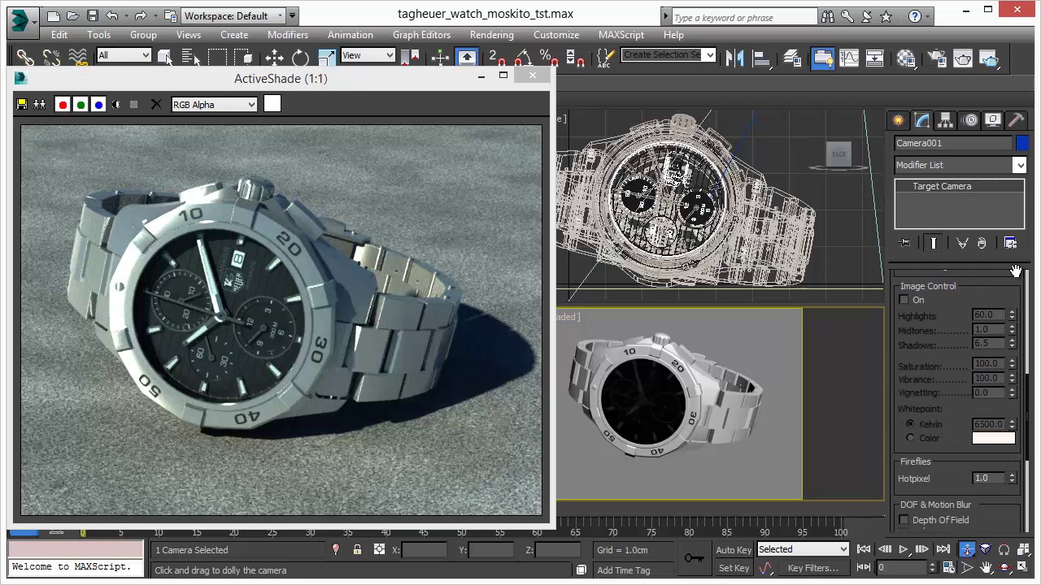
scroll(949, 475, "down", 2)
scroll(951, 358, "down", 3)
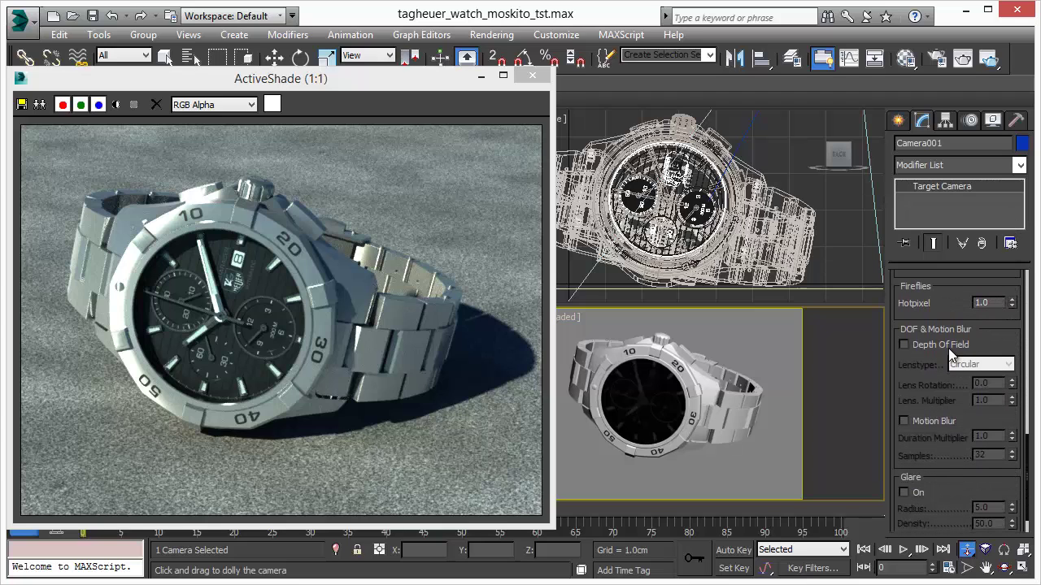
left_click(904, 345)
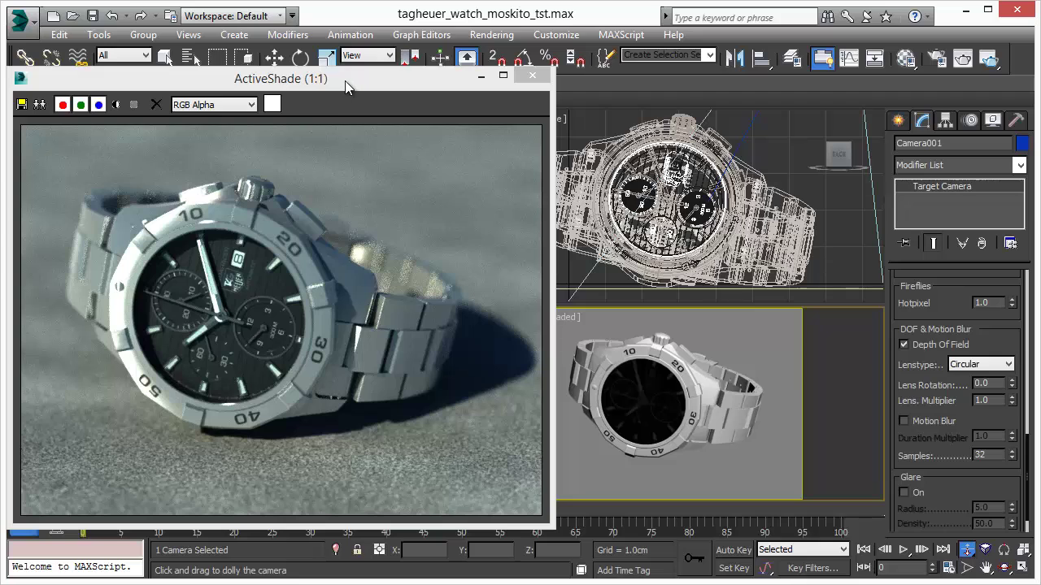
left_click_drag(345, 81, 0, 189)
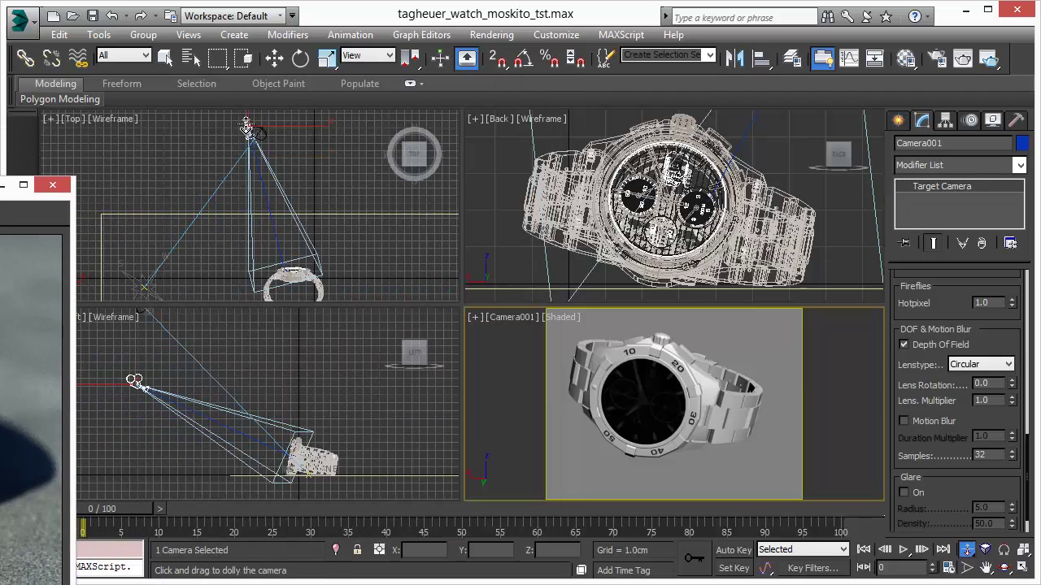
left_click_drag(0, 191, 265, 64)
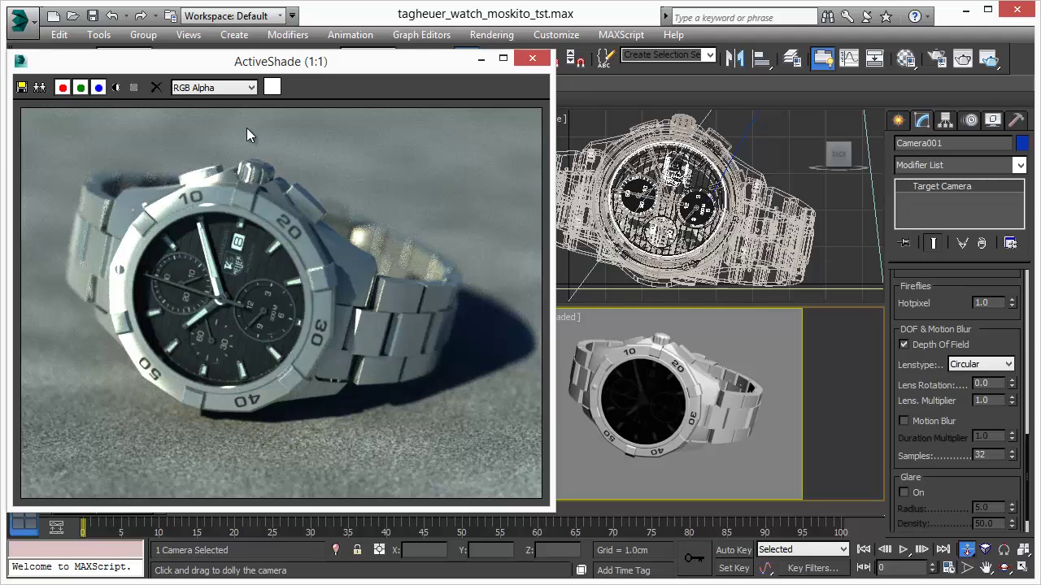
Step: Set Camera001's exposure aperture to f-stop 4 in the fR Physical Camera settings
scroll(927, 325, "up", 10)
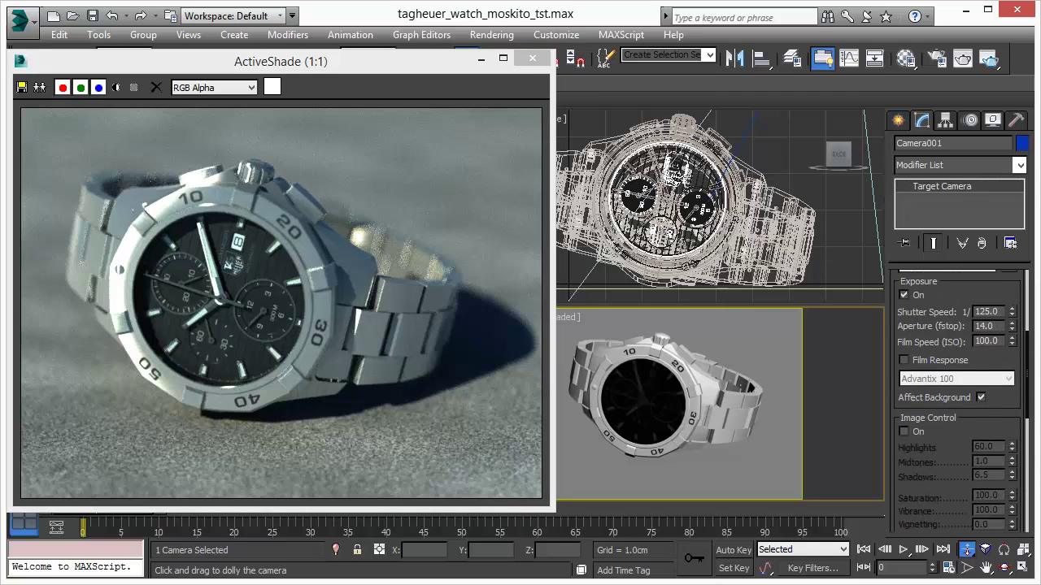
scroll(958, 398, "up", 1)
left_click(947, 279)
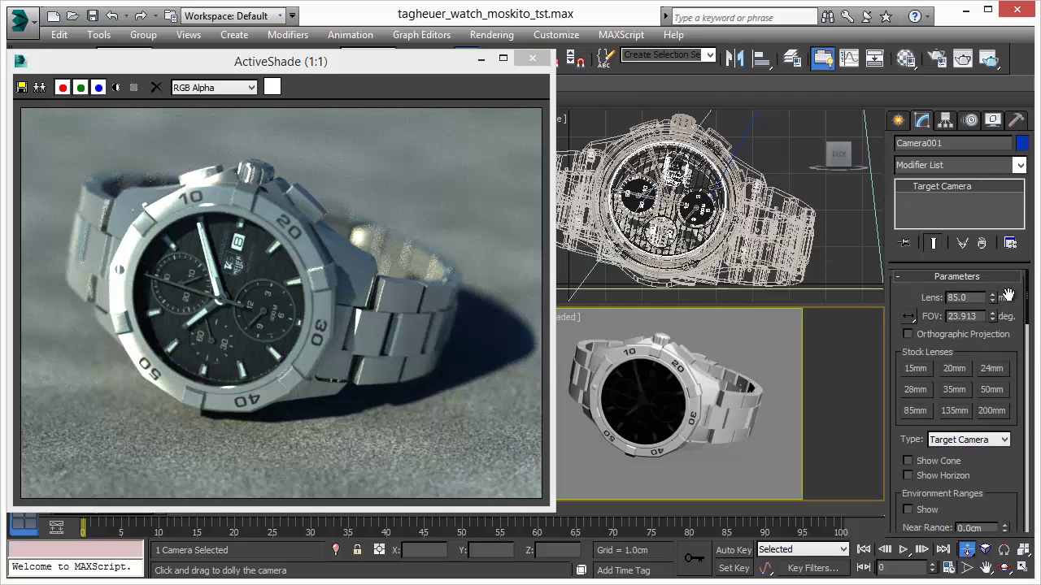
left_click(913, 280)
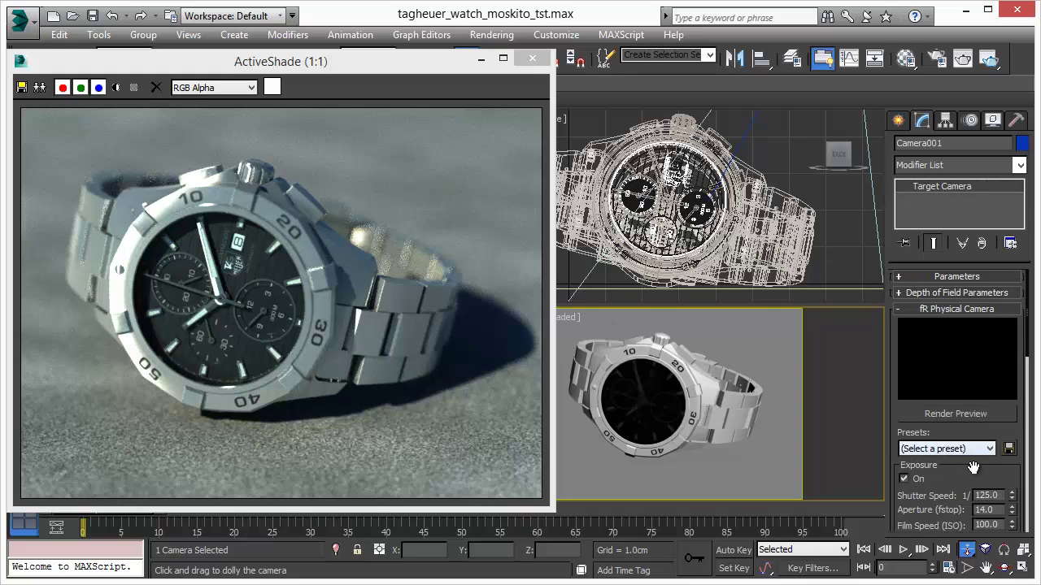
left_click_drag(974, 470, 973, 333)
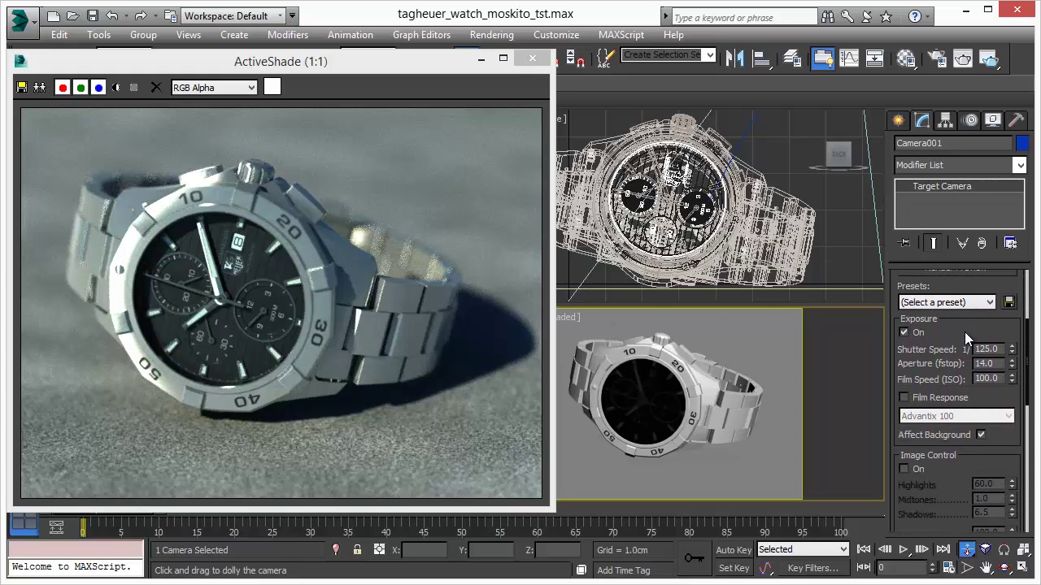
double_click(997, 365)
type("4")
key("Return")
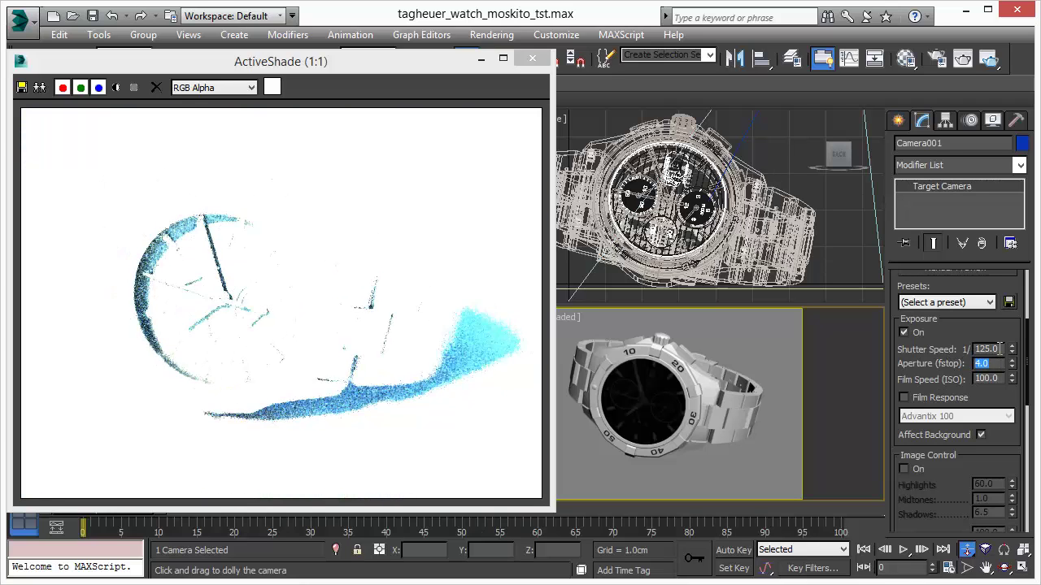
Step: Set the physical camera's shutter speed to 1/2500
double_click(997, 348)
type("250")
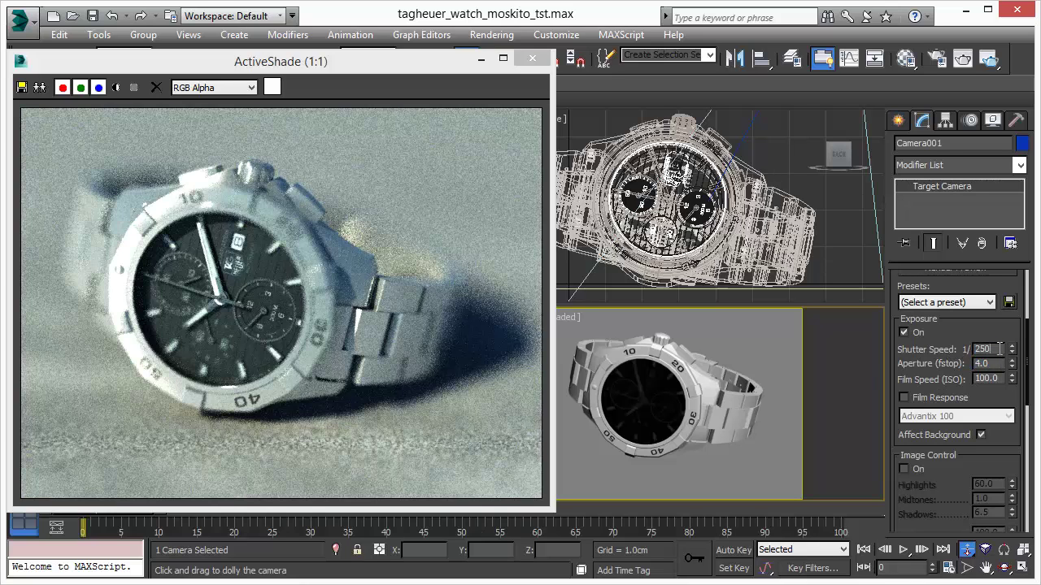
type("0")
key("Return")
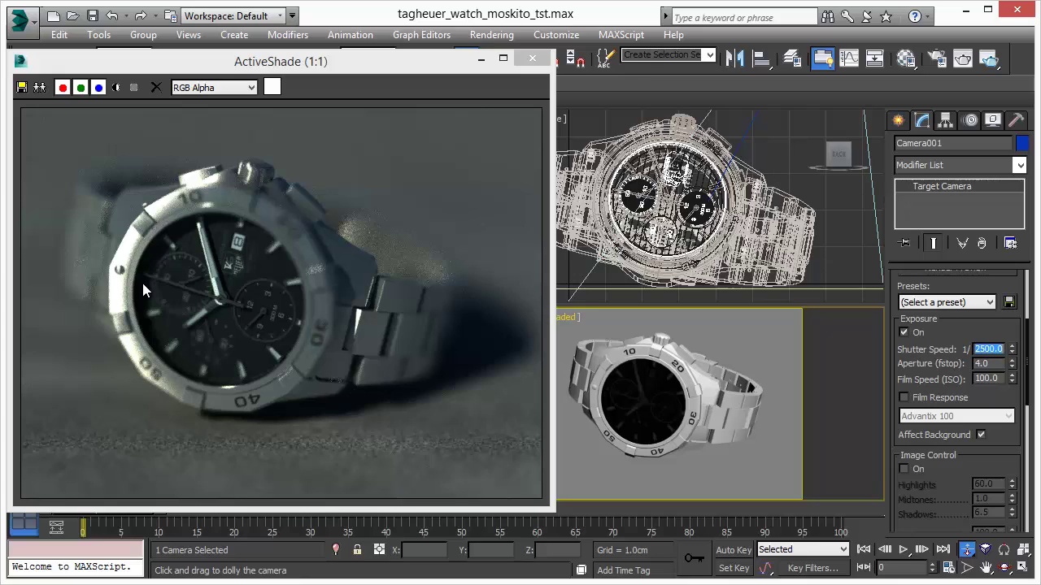
Step: Set the physical camera's aperture to f-stop 14
left_click(996, 363)
type("14")
key("Return")
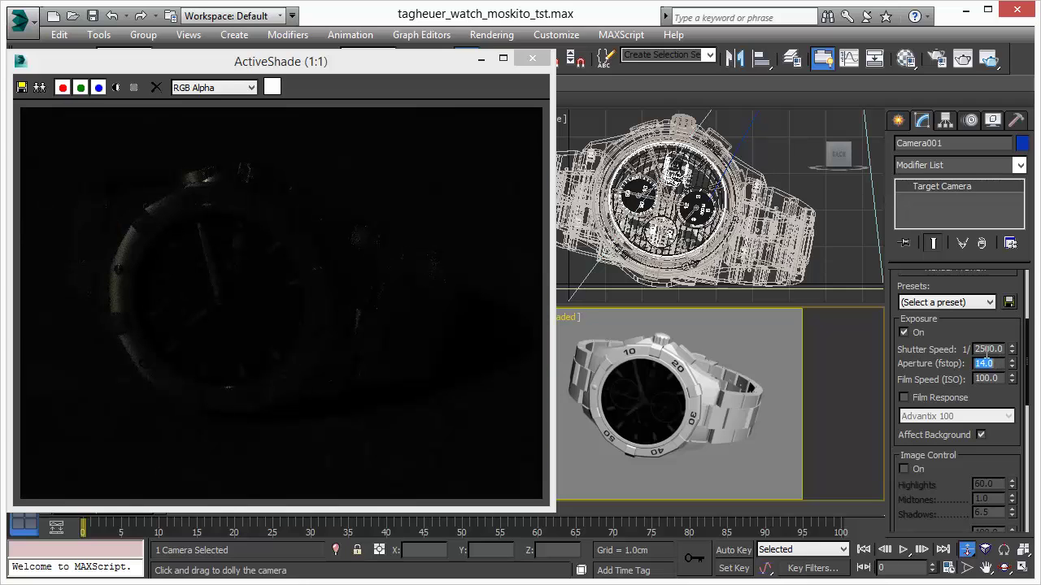
Step: Set the physical camera's shutter speed to 1/125
left_click(986, 349)
type("125")
key("Return")
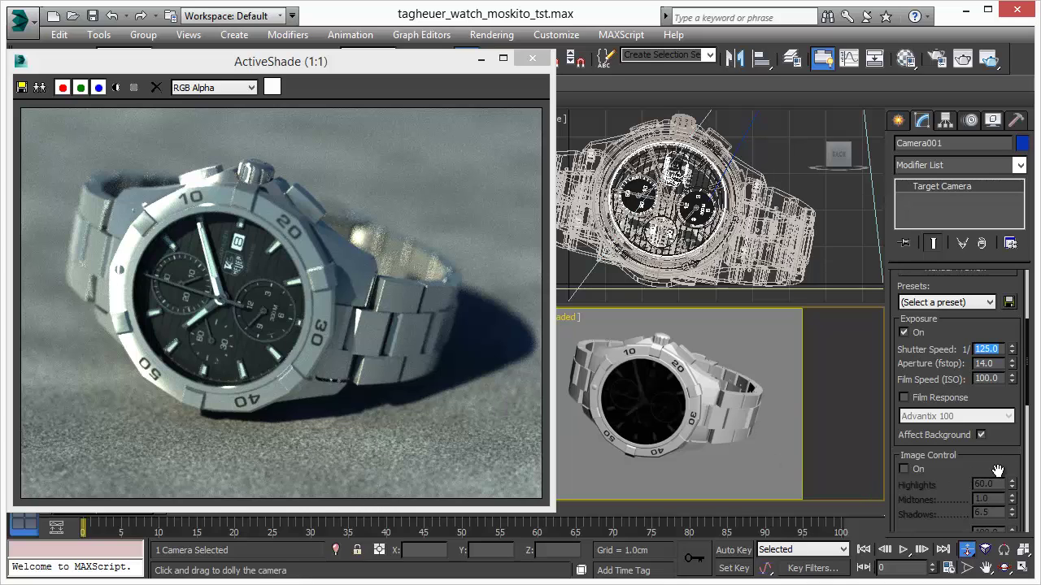
Step: Set the Lens Multiplier to 20 in Camera001's DOF & Motion Blur settings
left_click_drag(1014, 454, 1012, 281)
scroll(1011, 280, "down", 3)
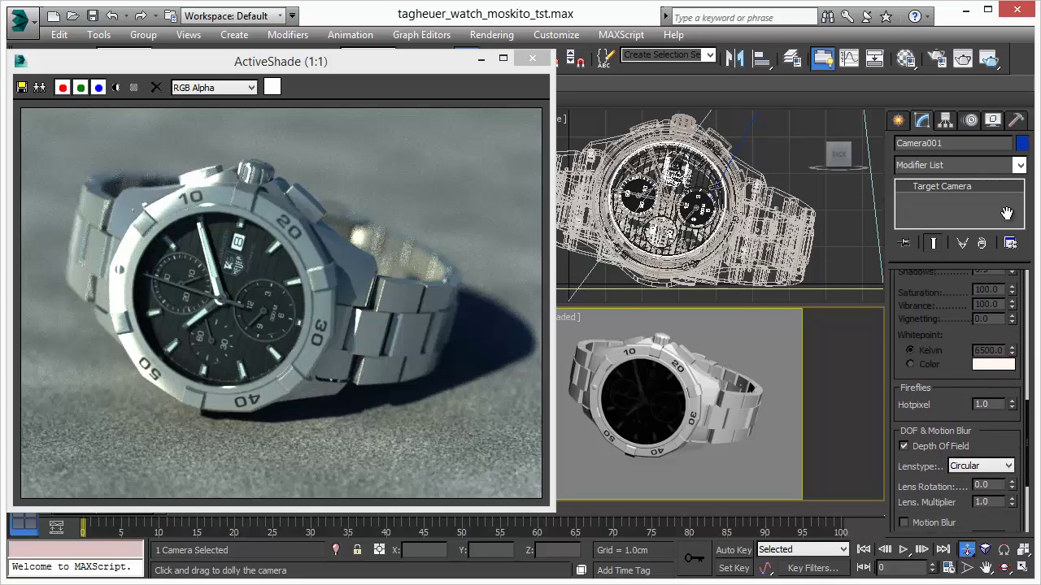
scroll(1004, 431, "down", 4)
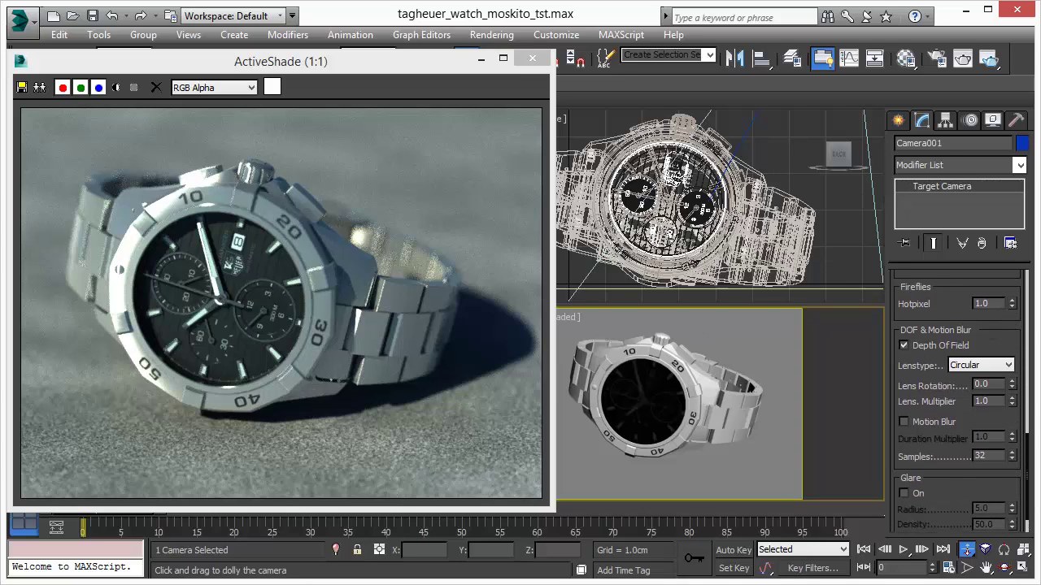
double_click(1000, 400)
type("20")
key("Return")
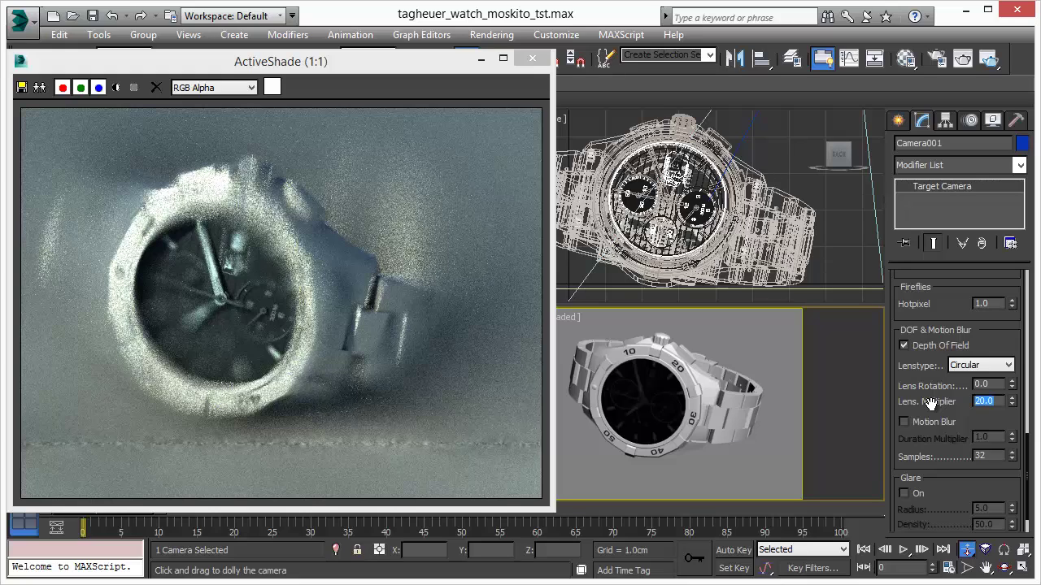
Step: Lower the camera's depth of field Lens Multiplier through 5 and 2 back down to 1
type("5")
key("Return")
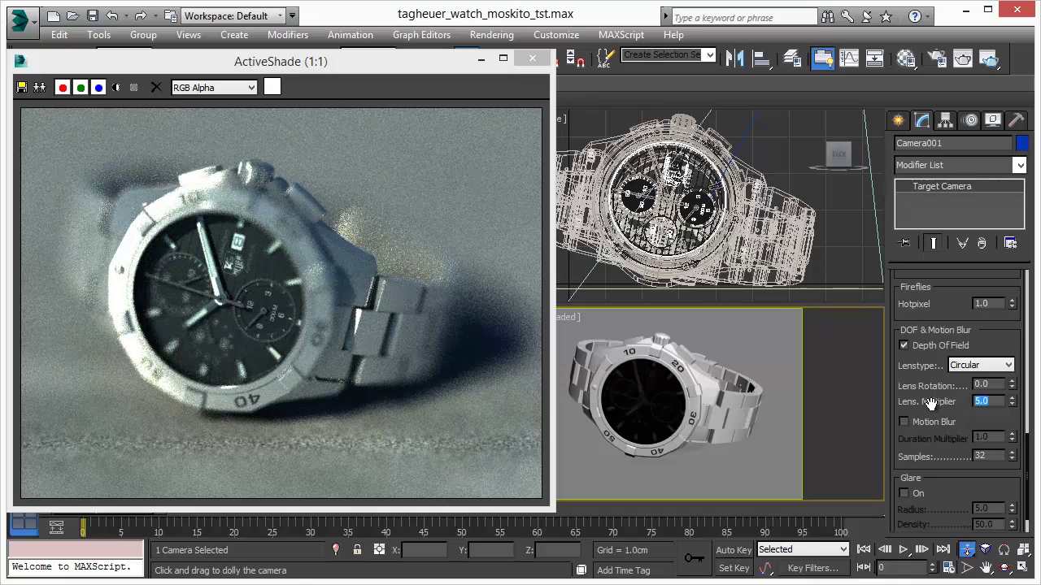
type("2")
key("Return")
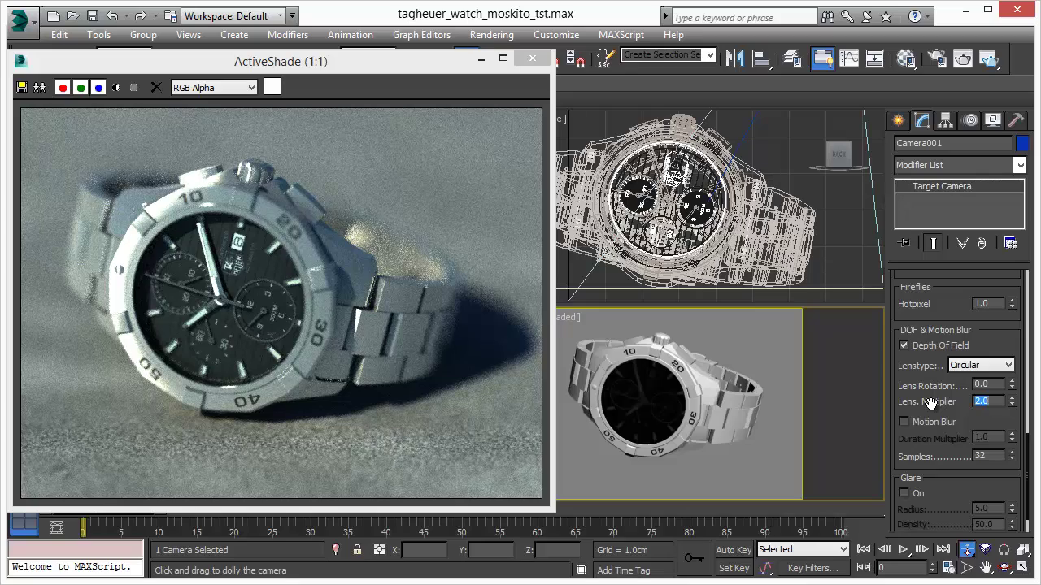
type("1")
key("Return")
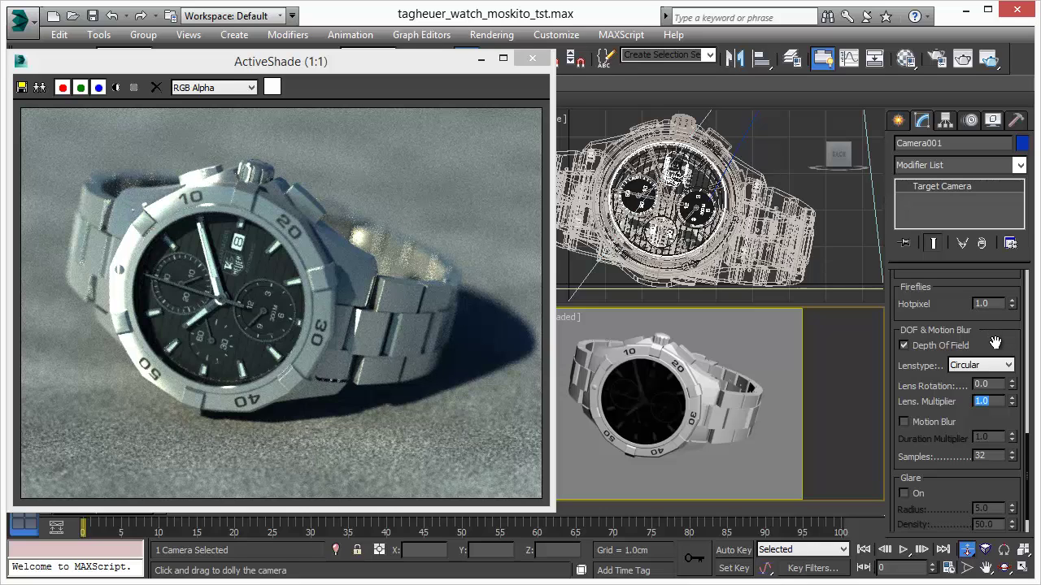
Step: Select the Daylight001 system in the Top viewport with its control parameters shown, and keep the ActiveShade render in view
scroll(1000, 416, "up", 3)
scroll(1000, 416, "up", 10)
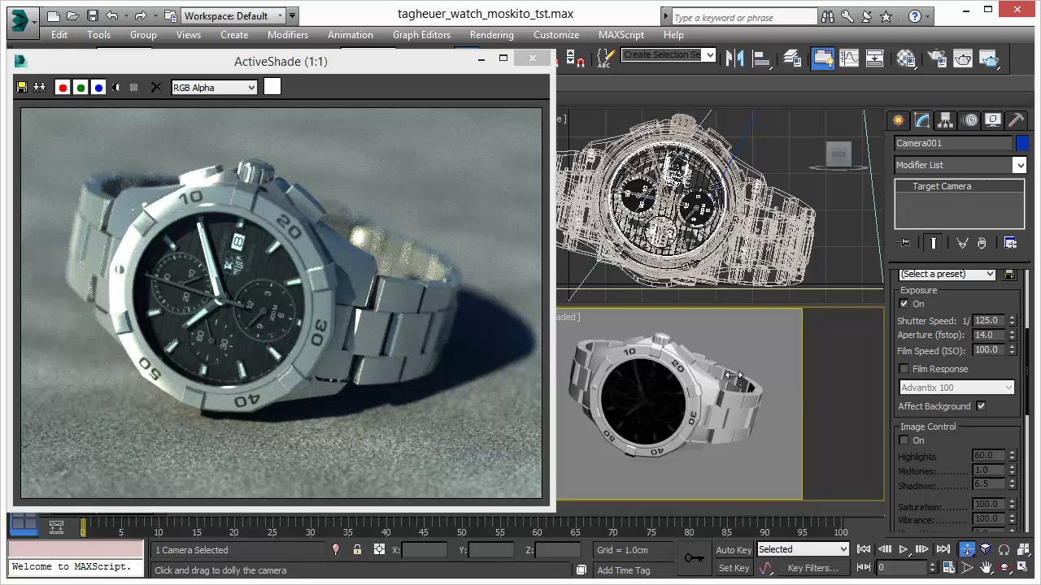
scroll(1012, 350, "up", 7)
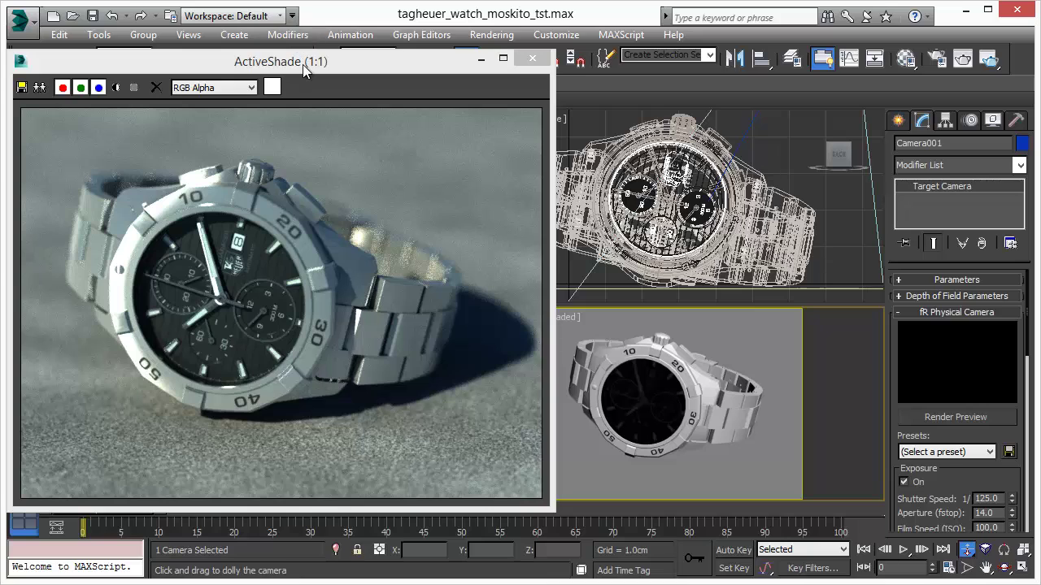
left_click_drag(302, 64, 273, 246)
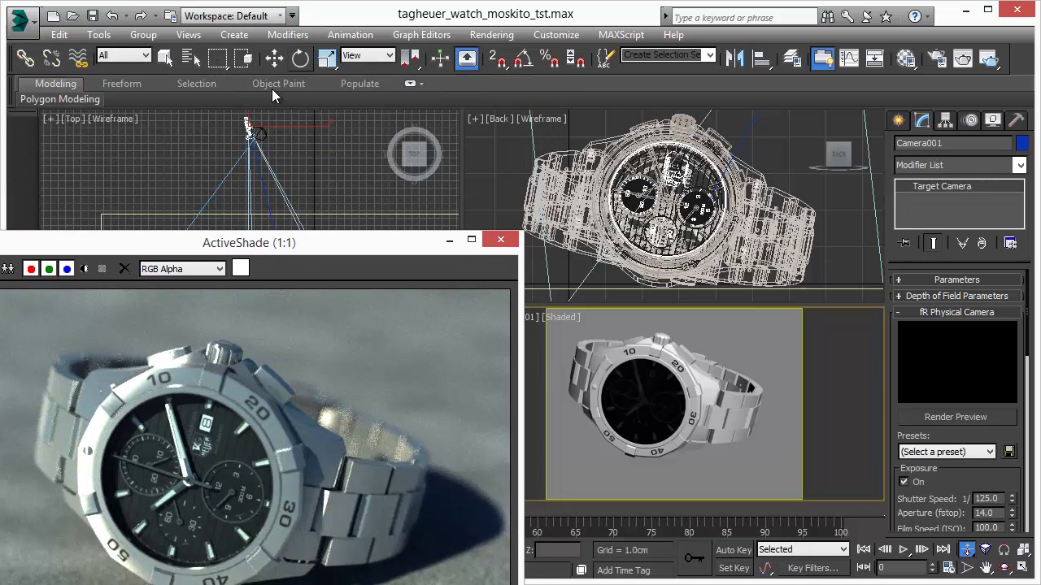
left_click(274, 57)
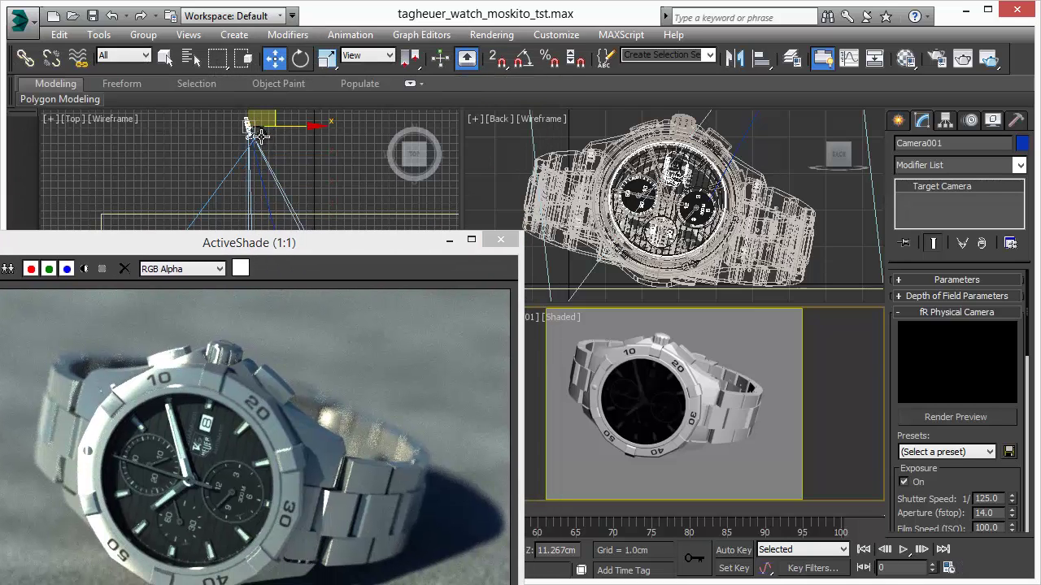
left_click(257, 134)
left_click(984, 443)
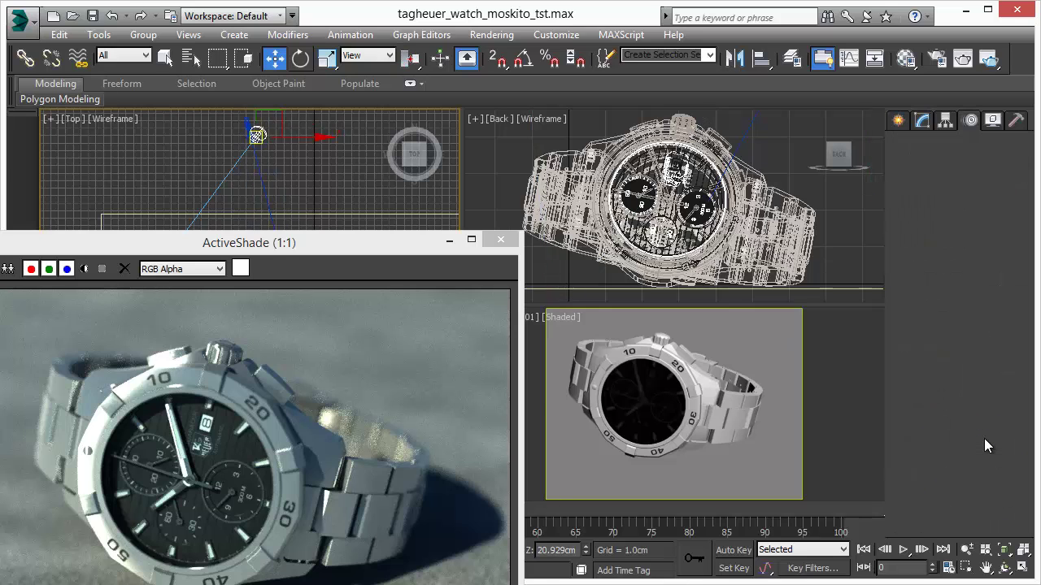
left_click_drag(345, 247, 398, 94)
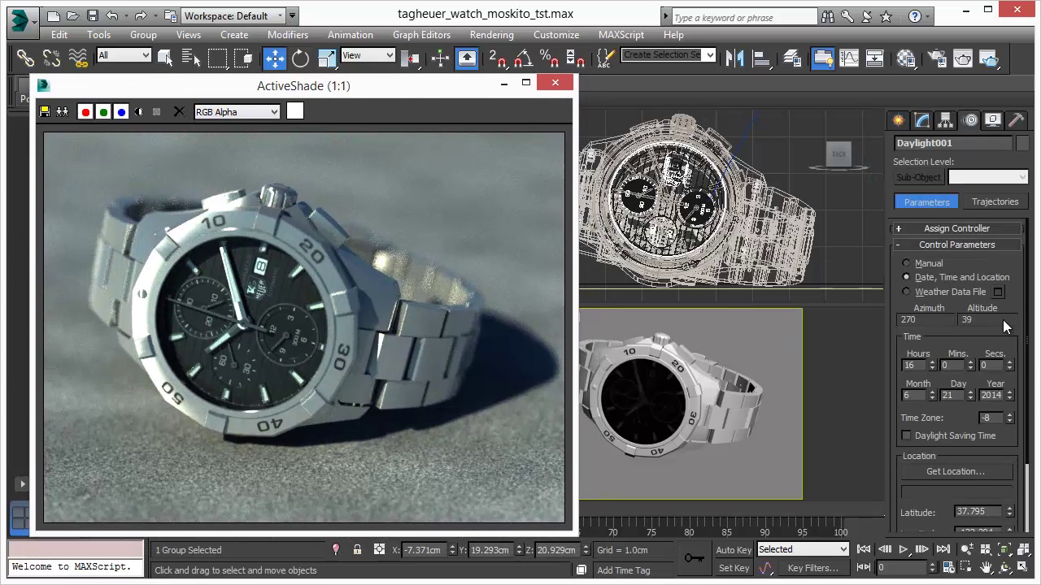
Step: Set the hour of Daylight001 to 19
left_click(932, 363)
left_click(932, 363)
left_click(931, 363)
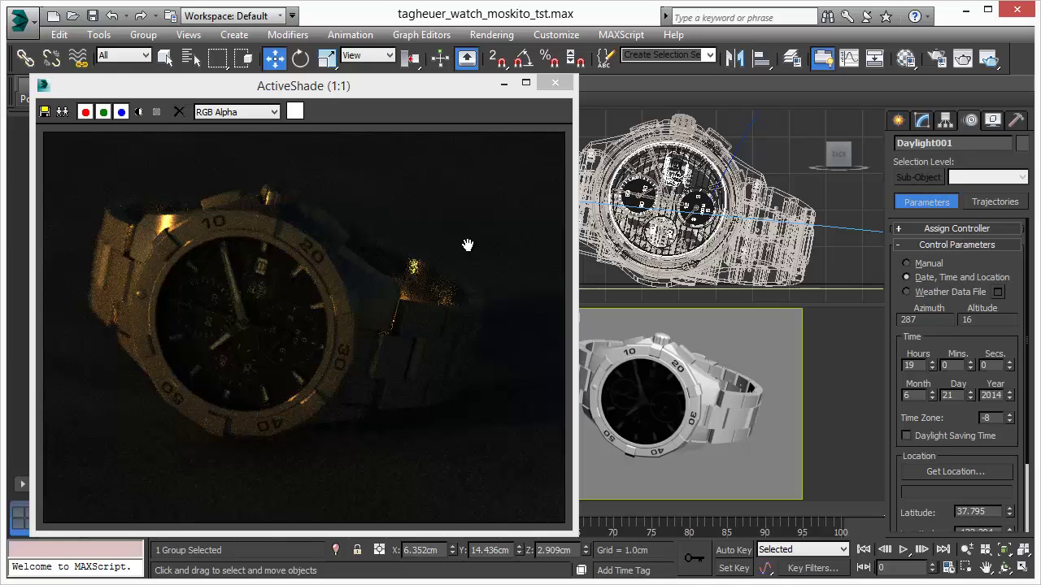
Step: Open the Material Editor and set the self-illumination luminance of the 13 - Default material to 1
left_click(907, 58)
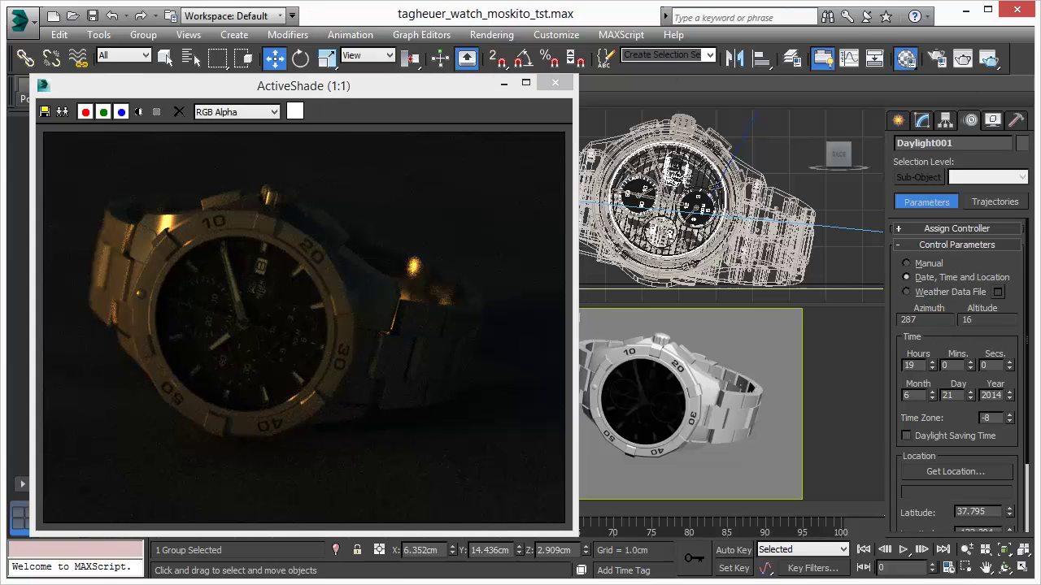
key("m")
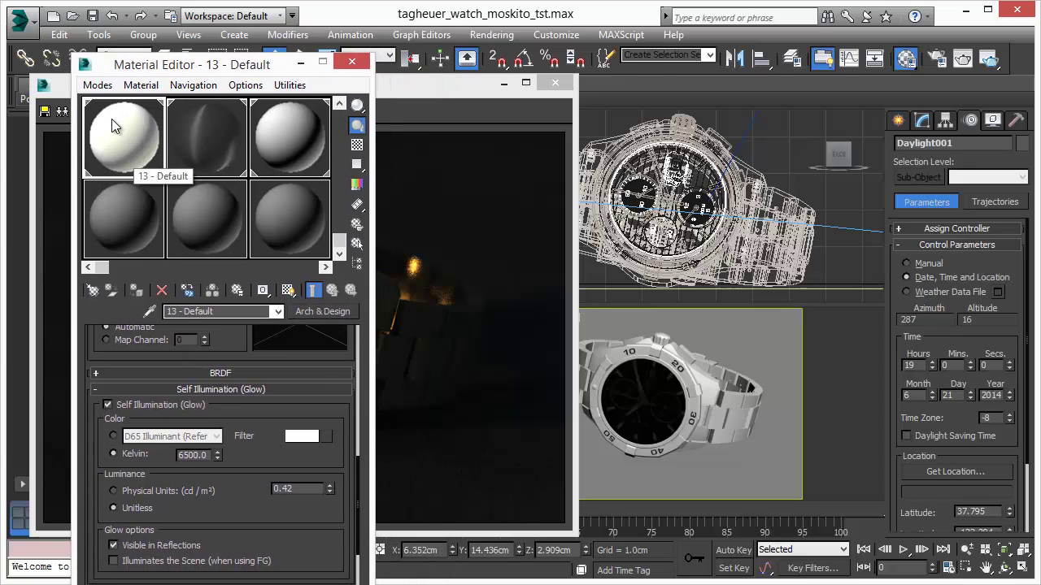
left_click_drag(258, 519, 259, 485)
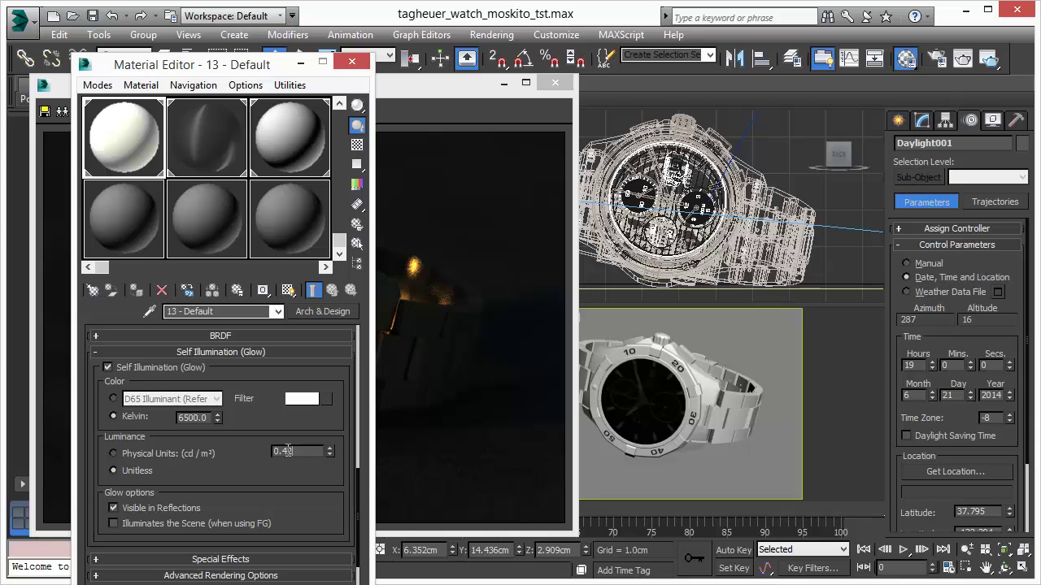
double_click(287, 451)
left_click_drag(250, 72, 776, 41)
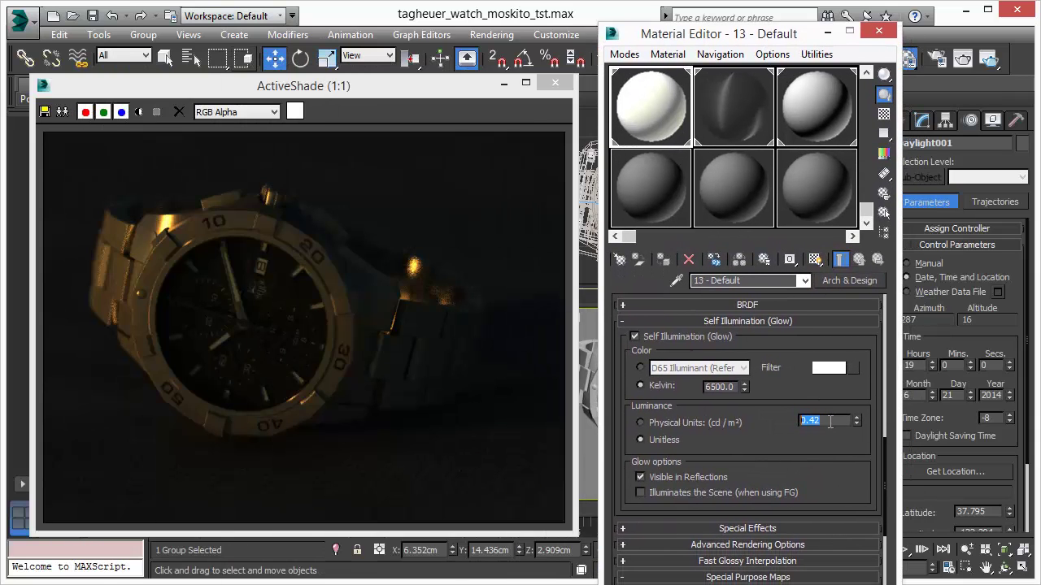
type("1")
key("Return")
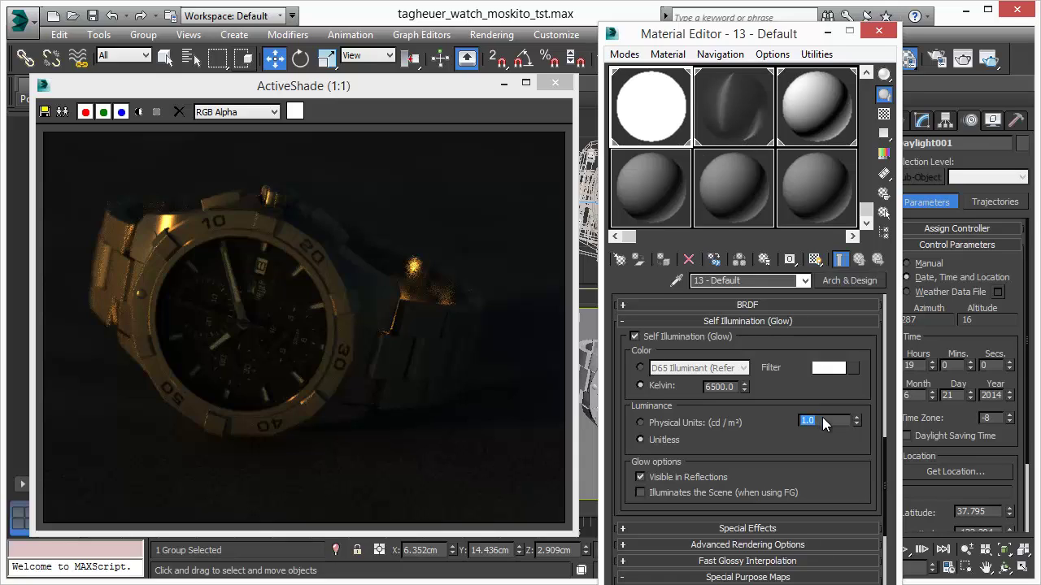
Step: Try self-illumination luminances of 20 and 50 on the 13 - Default material, settle on 30, and move the Material Editor aside
type("20")
key("Return")
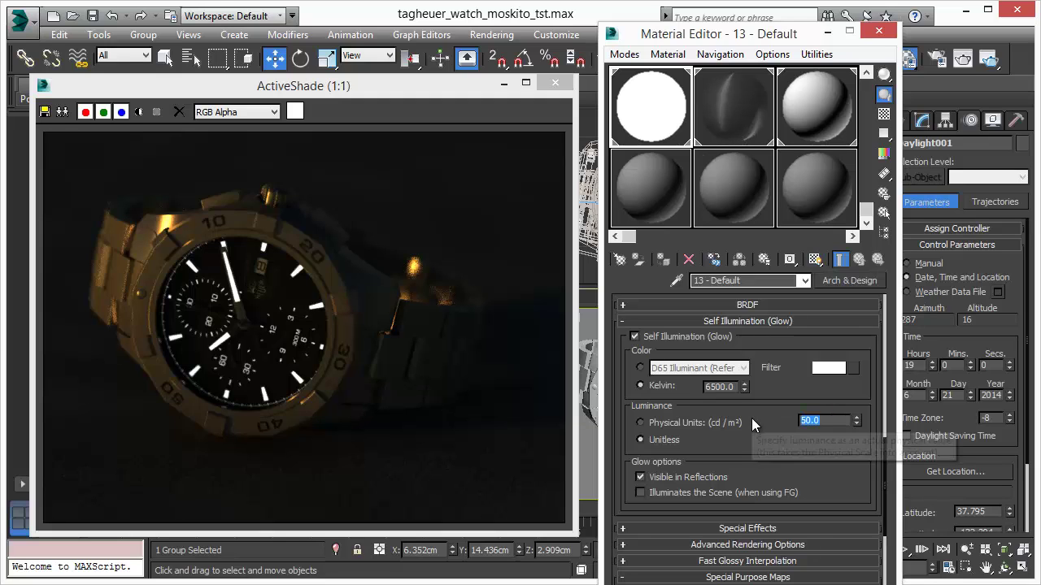
type("30")
key("Return")
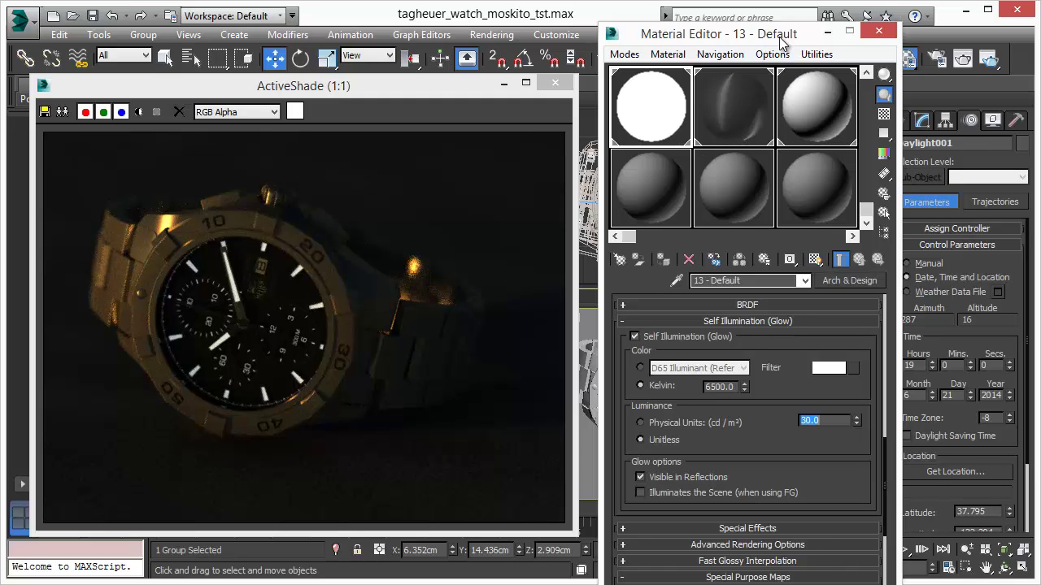
left_click_drag(757, 38, 0, 41)
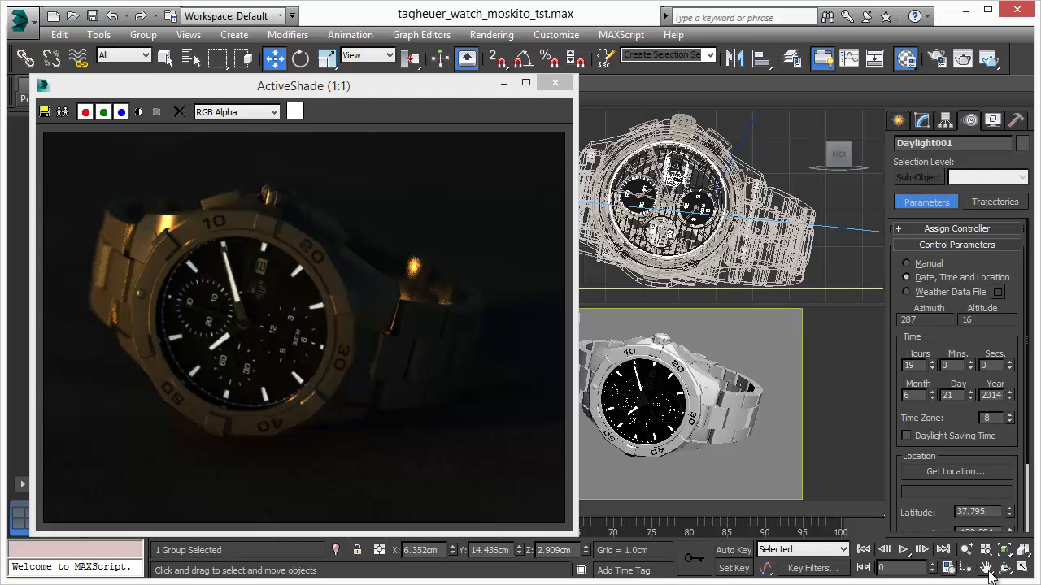
Step: Dolly the camera in on the watch dial and back out, and orbit it slightly around the watch
right_click(829, 458)
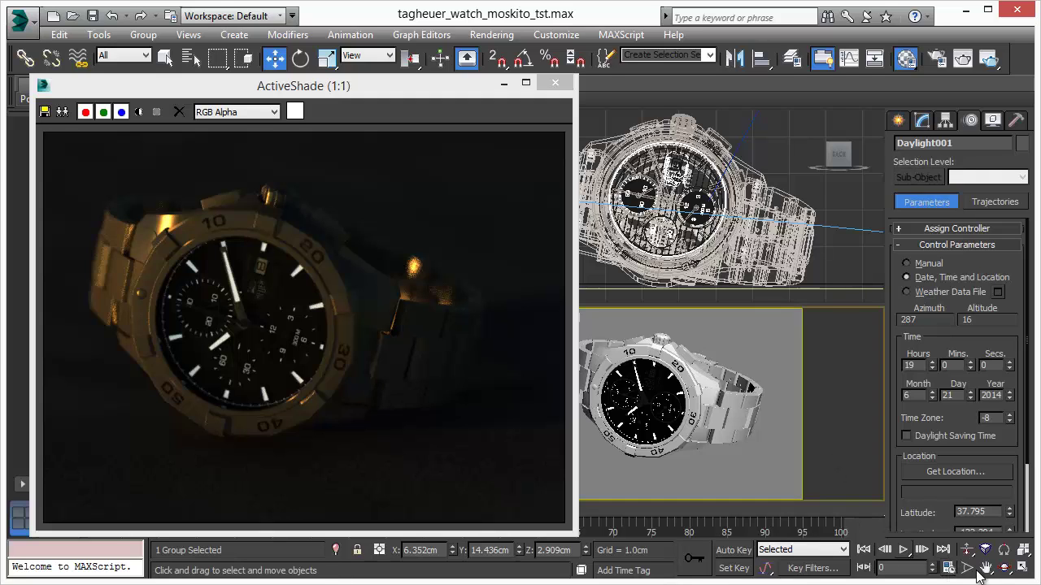
left_click(966, 550)
left_click_drag(642, 415, 646, 371)
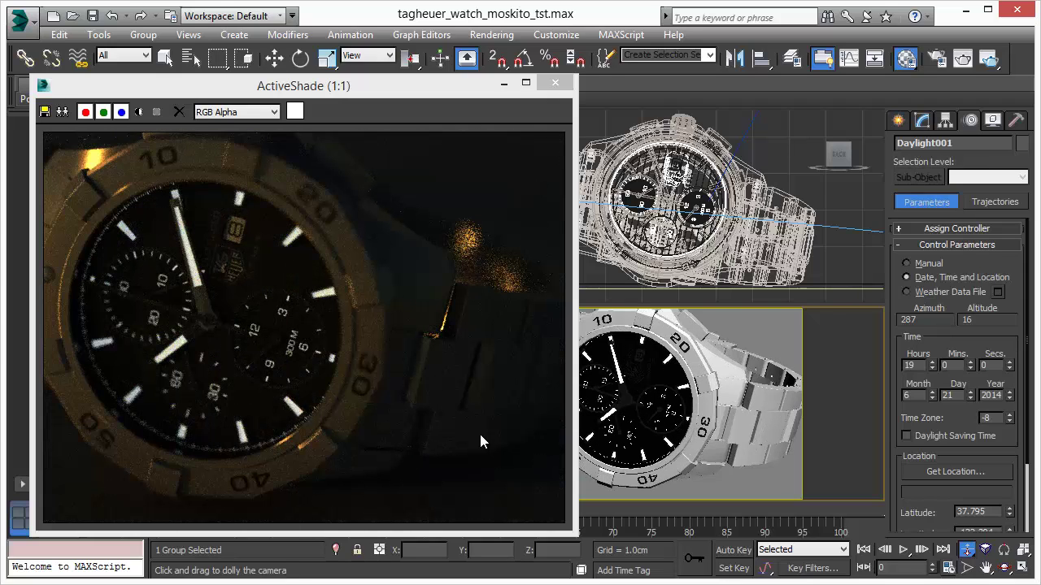
left_click_drag(688, 411, 688, 455)
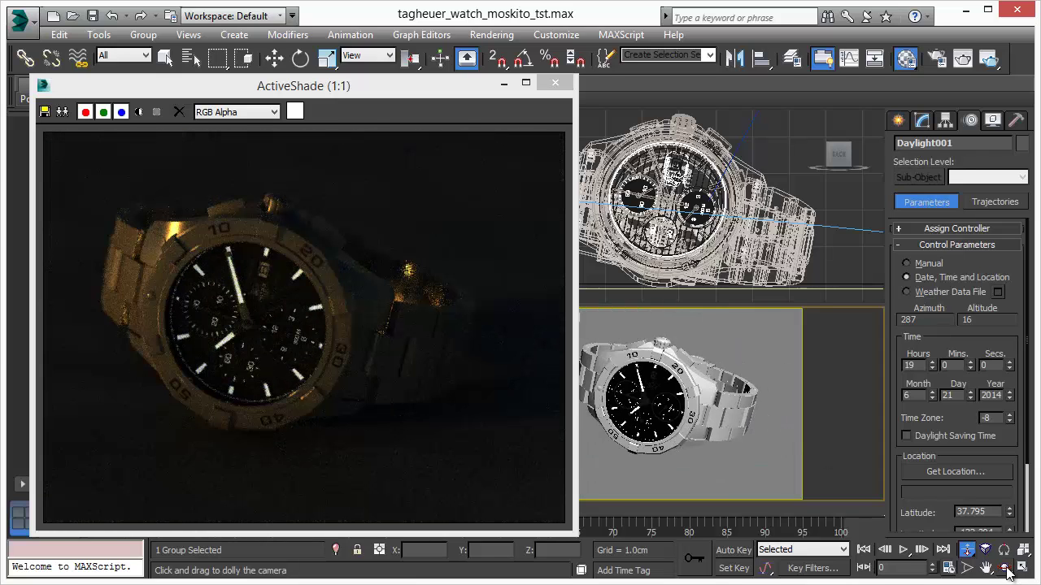
left_click(1005, 569)
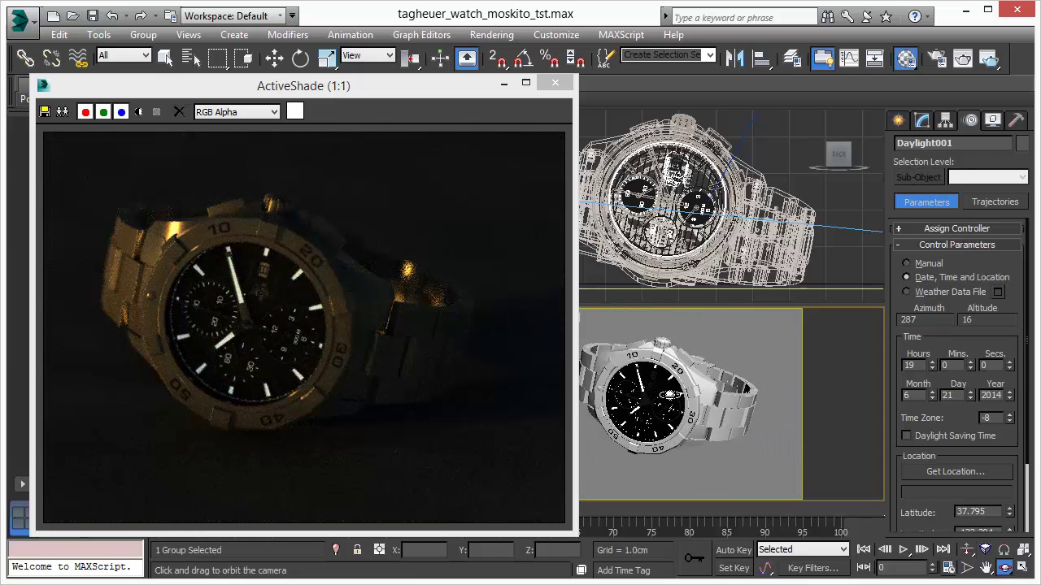
left_click_drag(659, 394, 672, 400)
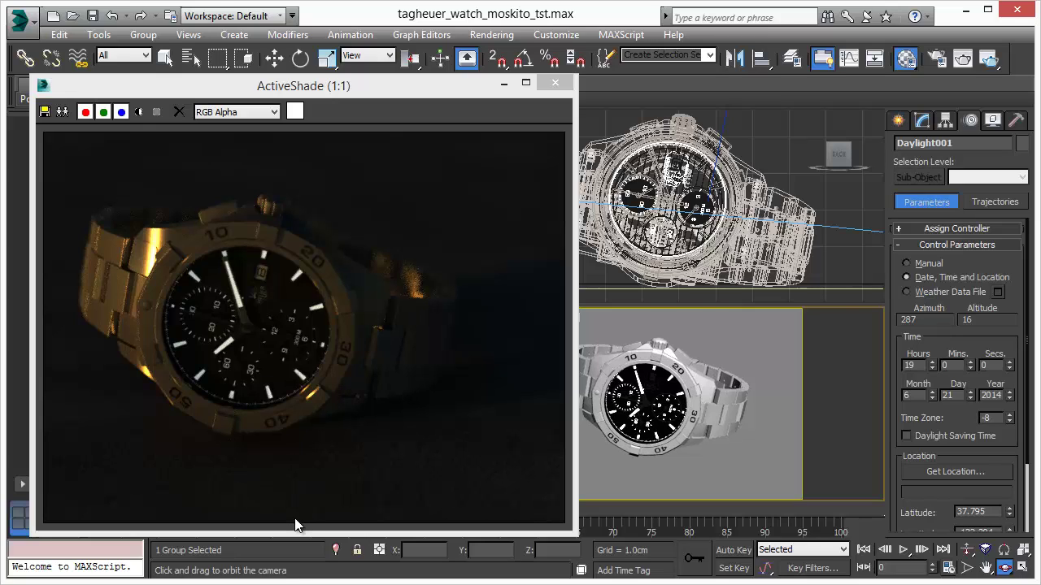
Step: Set the hour of Daylight001 to 20
left_click(931, 361)
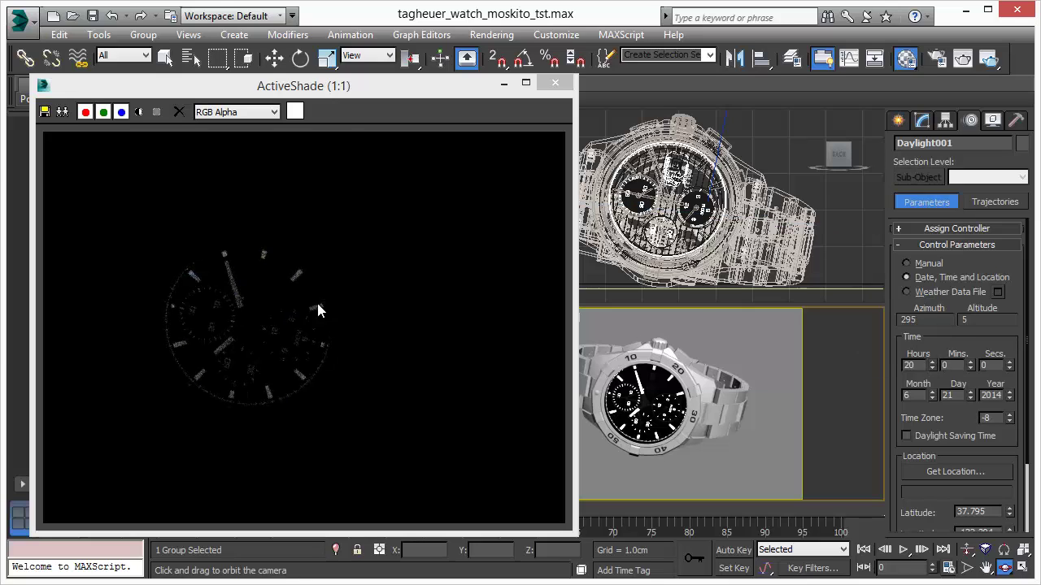